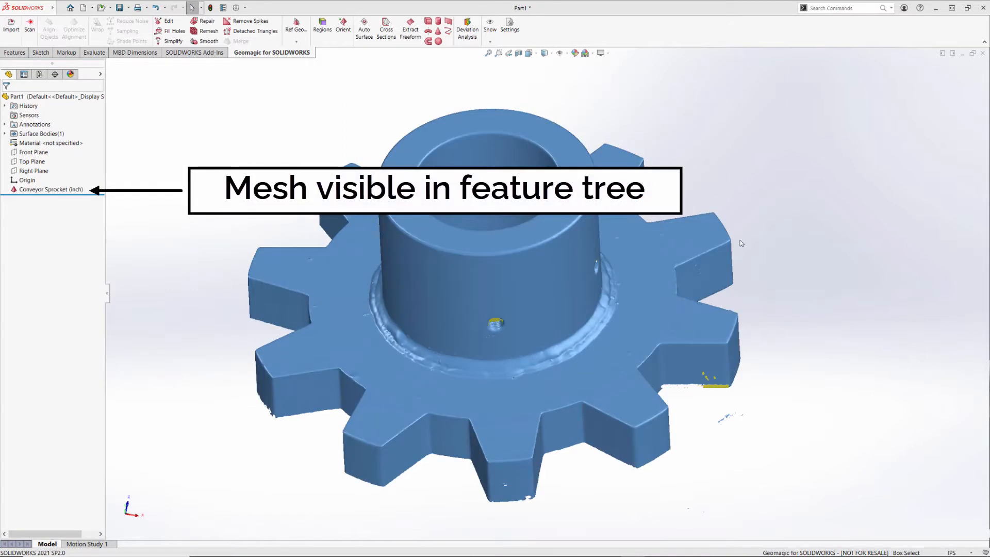
left_click(5, 134)
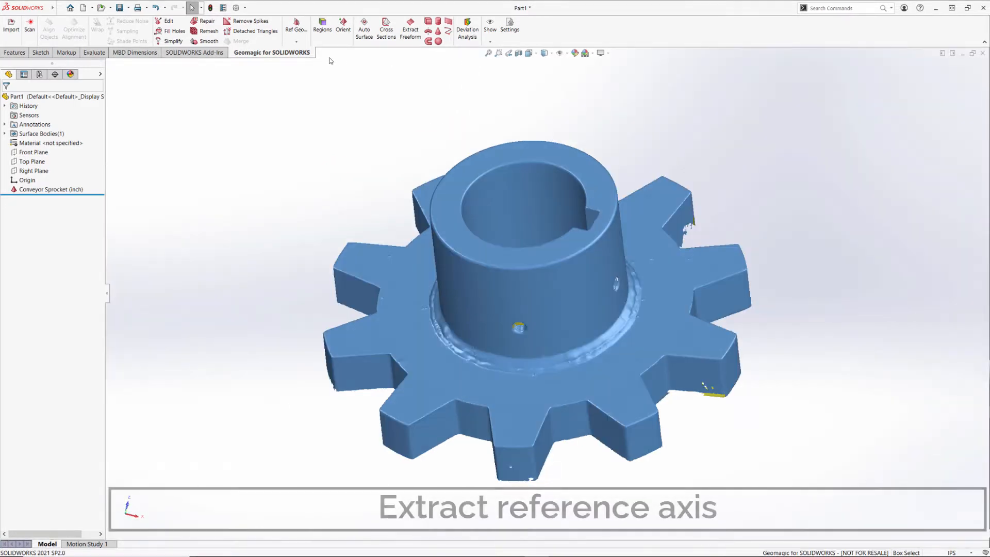
Extract a cylindrical reference axis from the hub's bore, using Smart Select and growing the selection over the whole bore wall
left_click(298, 43)
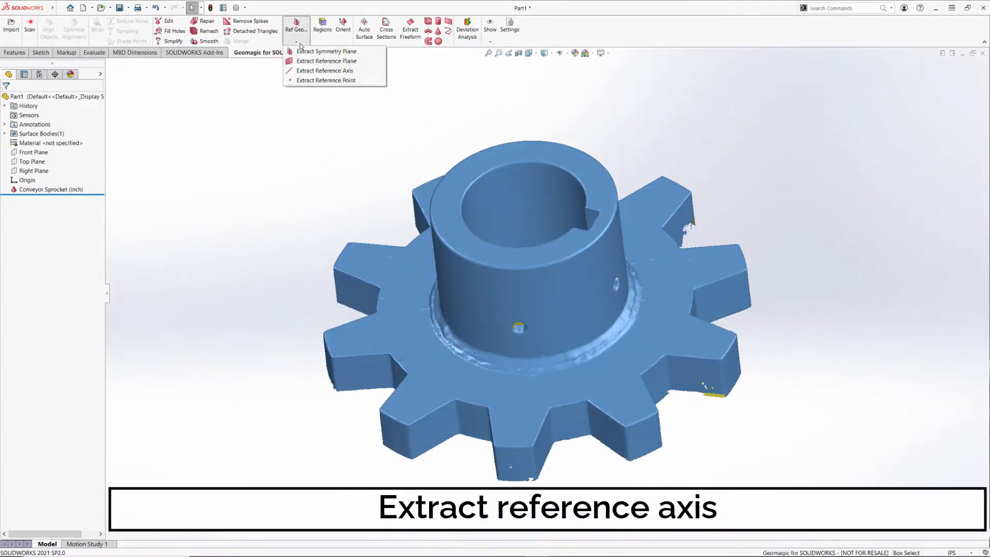
left_click(317, 70)
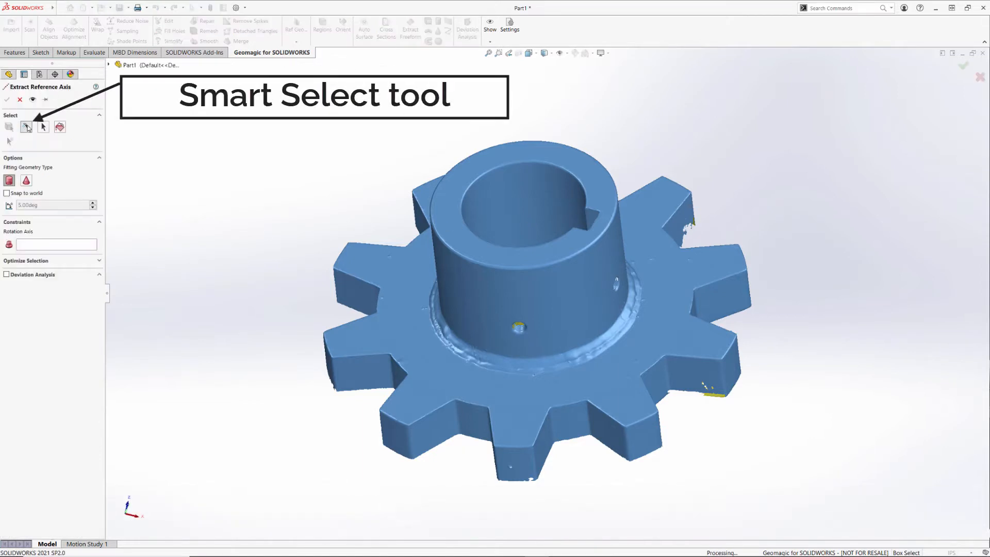
left_click(26, 127)
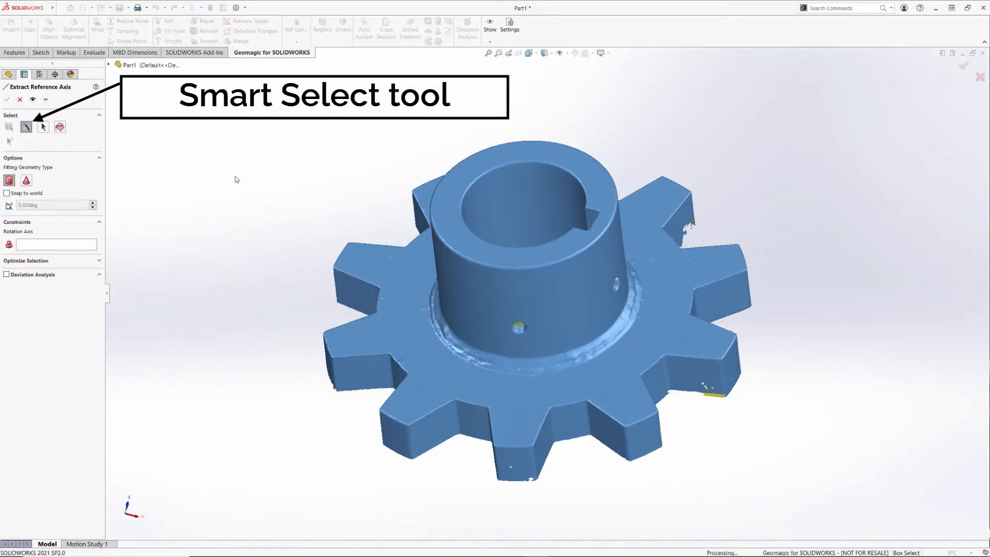
left_click(515, 194)
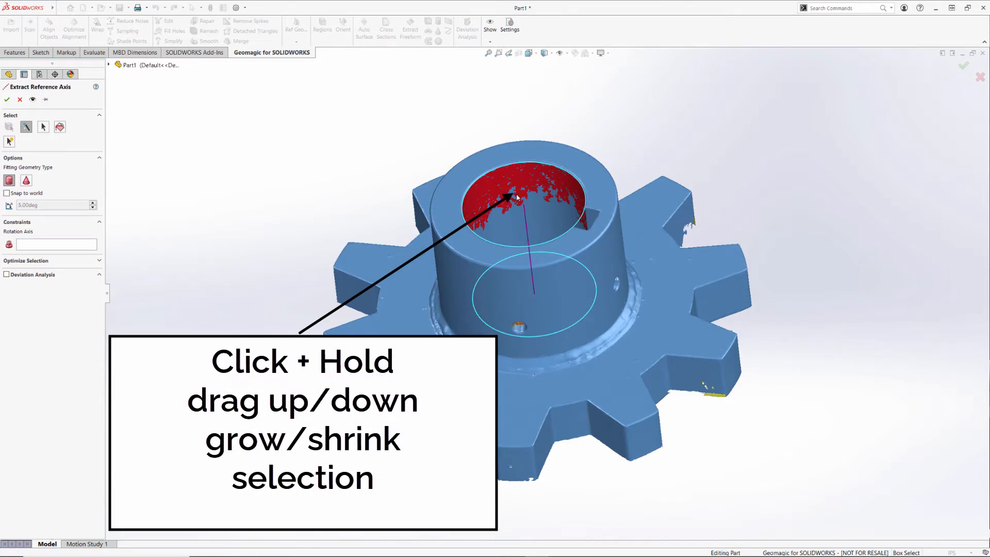
left_click_drag(517, 195, 516, 184)
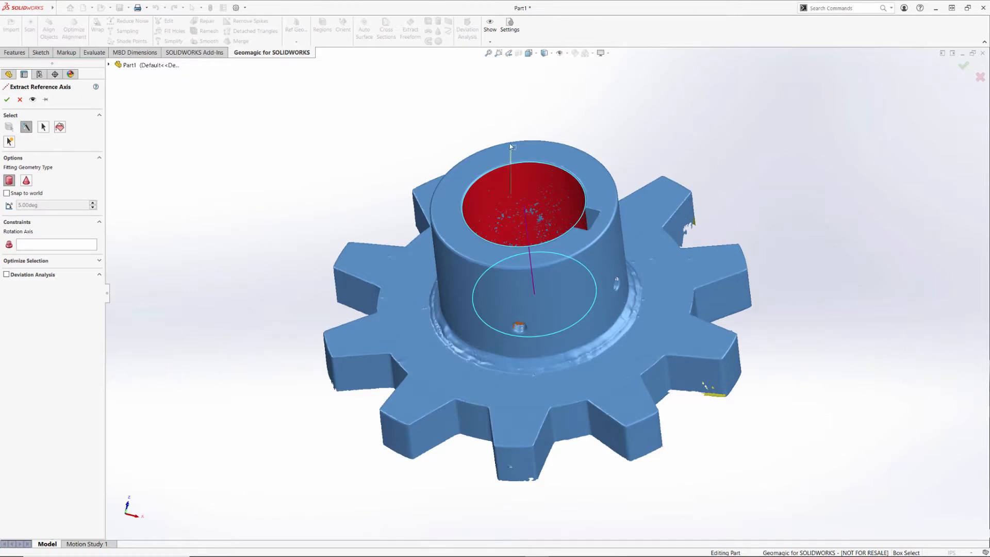
left_click_drag(510, 146, 511, 141)
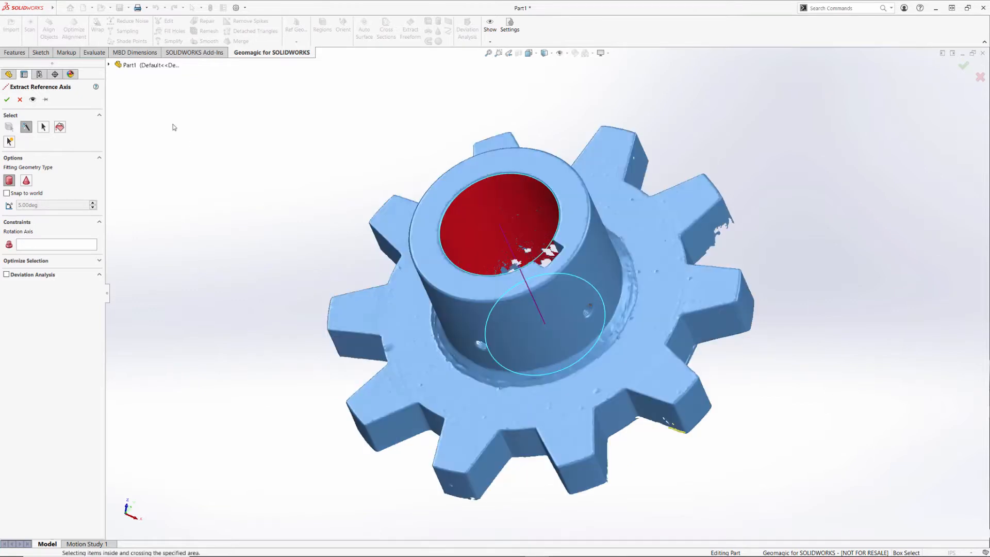
left_click(10, 102)
Extract a reference plane from the flat ring-shaped end face of the hub
mouse_move(258, 199)
middle_mouse_down()
mouse_move(268, 215)
mouse_move(273, 202)
middle_mouse_up()
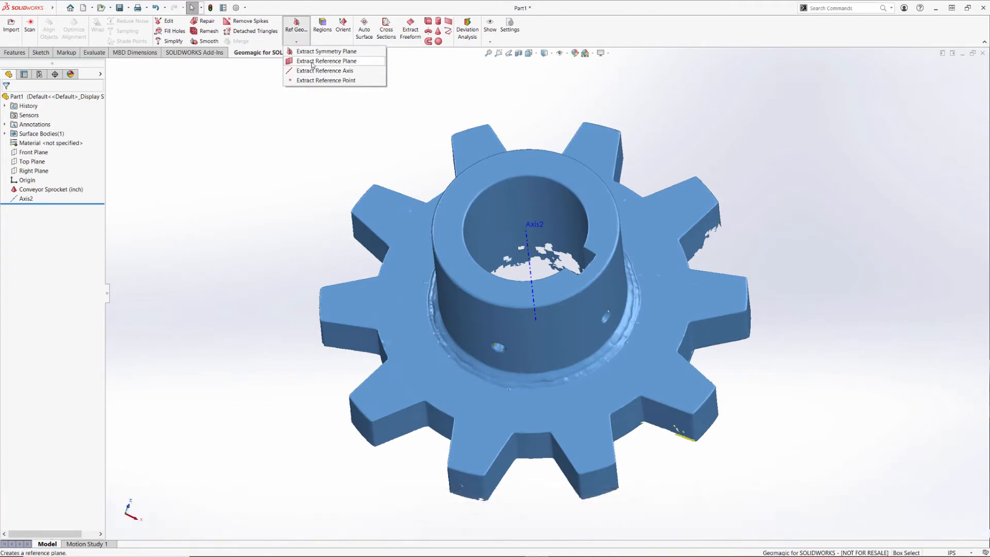
left_click(310, 62)
left_click(485, 176)
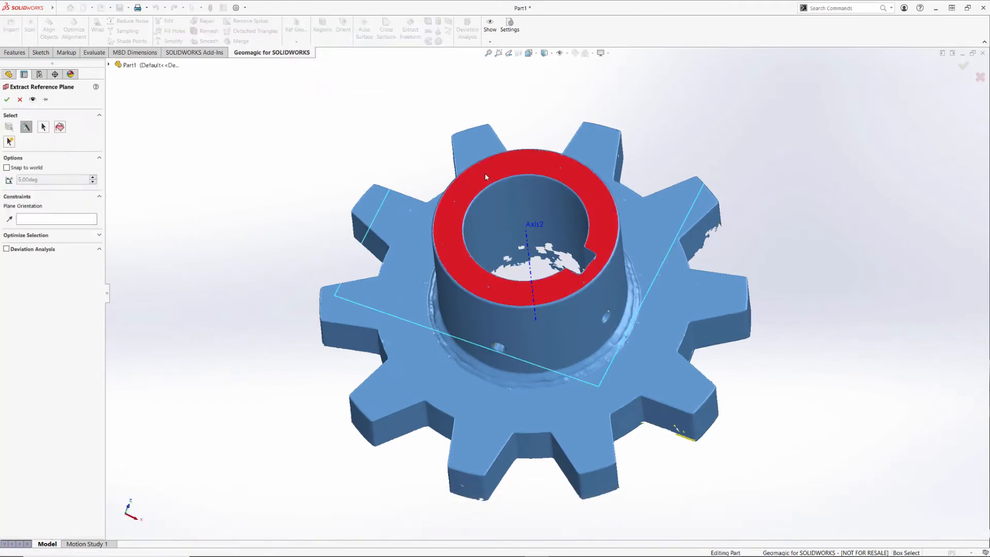
left_click(8, 99)
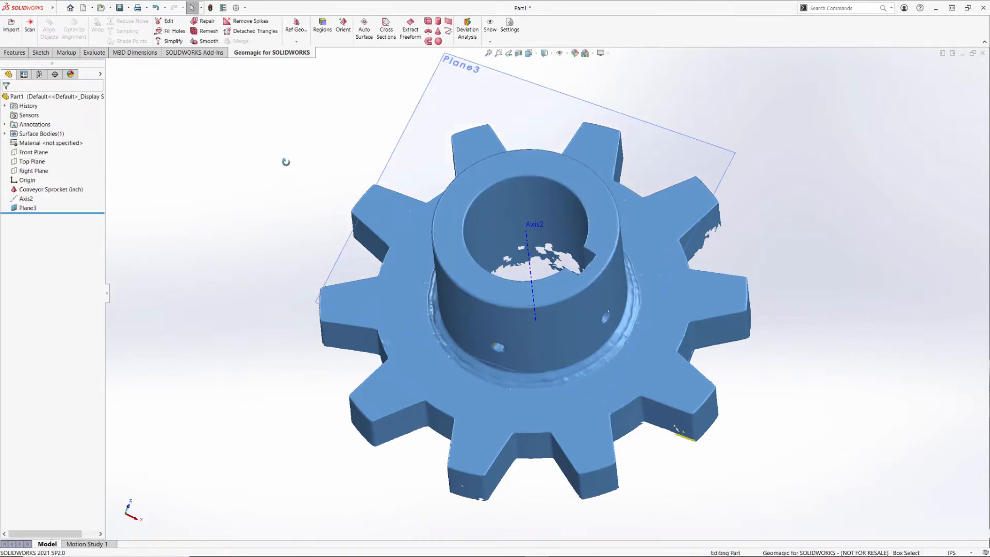
Create one cross section of the sprocket mesh from Plane3 at a 0.55 in offset, projected onto the base plane
middle_click_drag(286, 162, 290, 186)
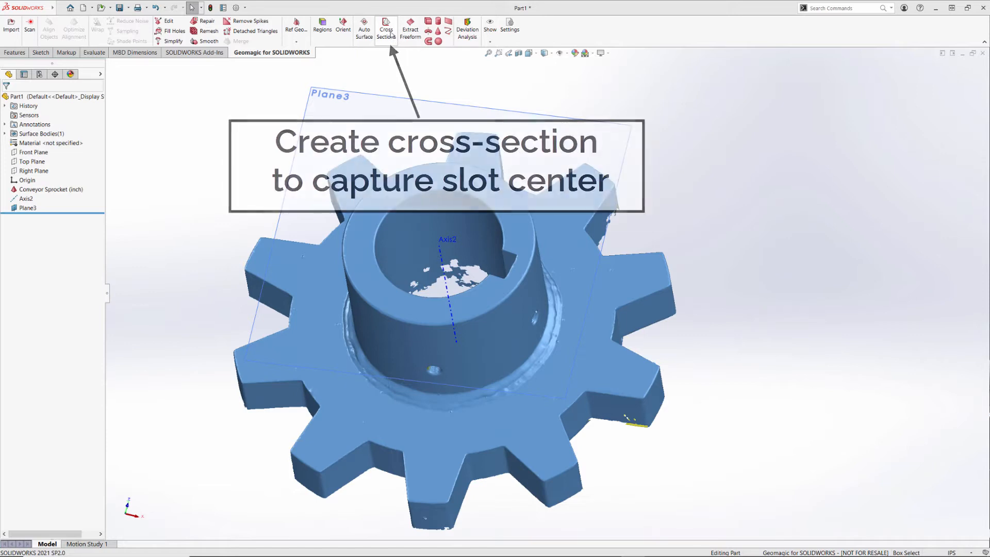
left_click(389, 32)
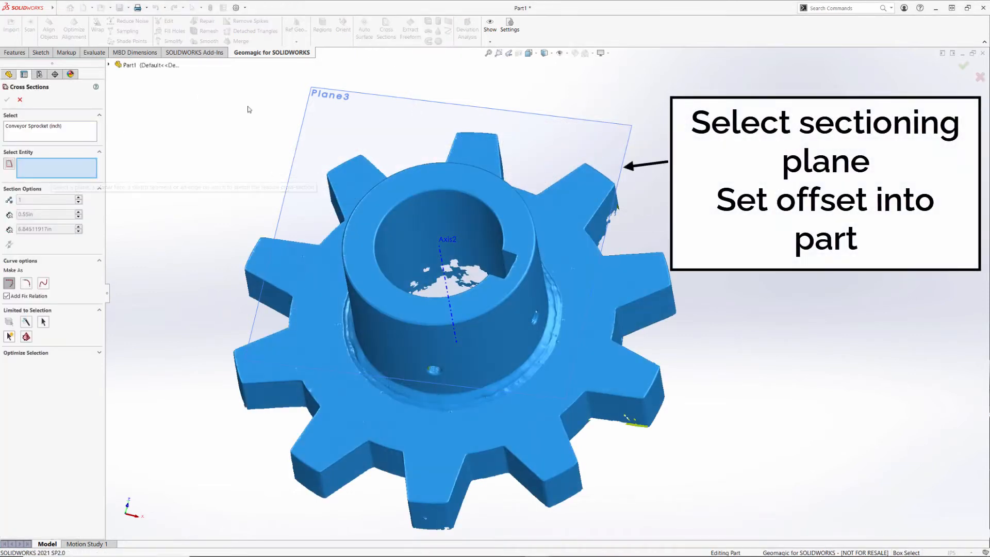
left_click(336, 97)
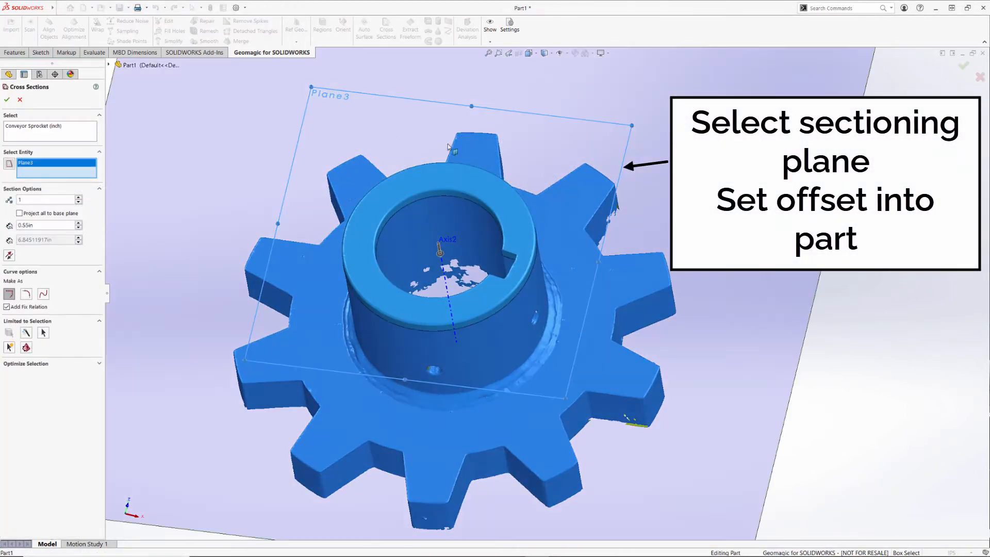
left_click(23, 214)
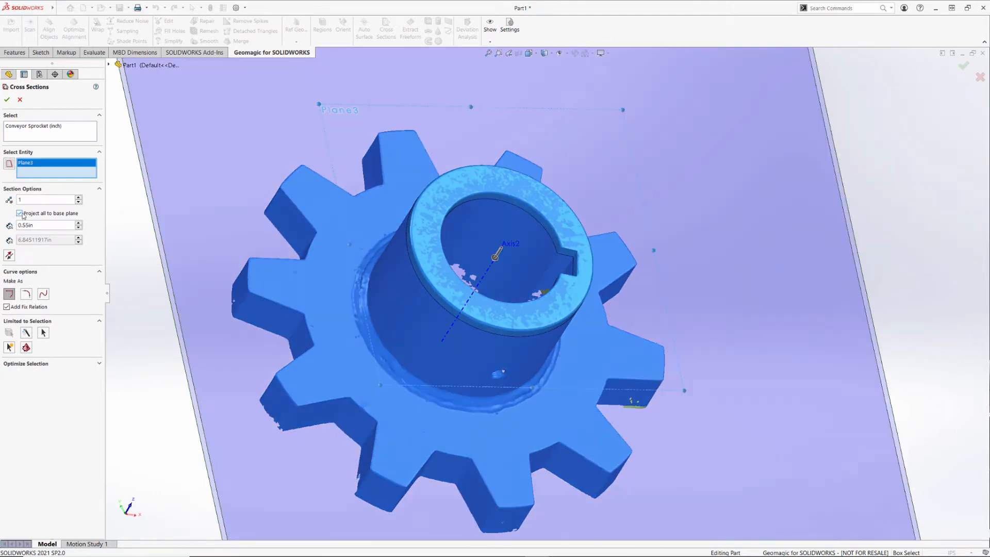
left_click(7, 100)
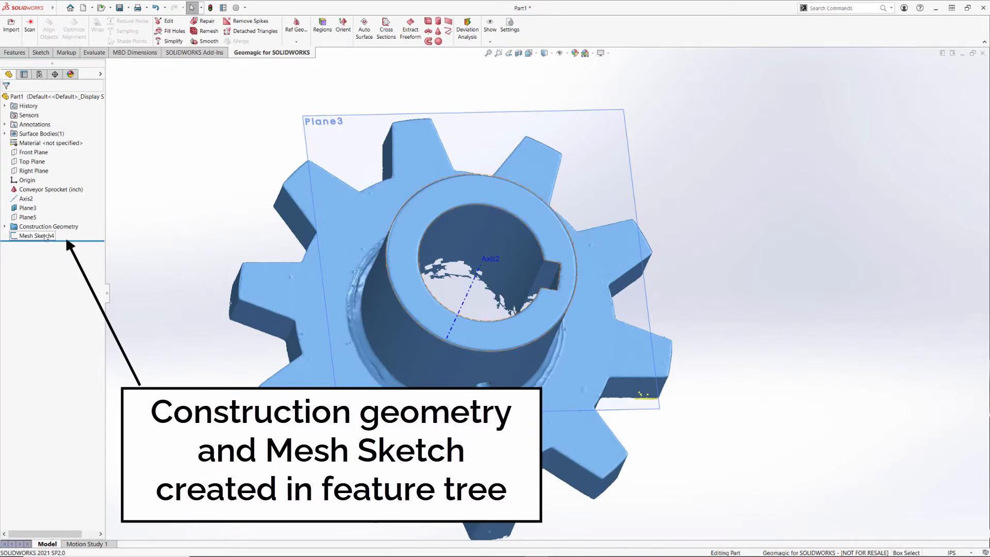
Open the cross-section mesh sketch for editing in a plan view and hide the sprocket mesh
left_click(39, 237)
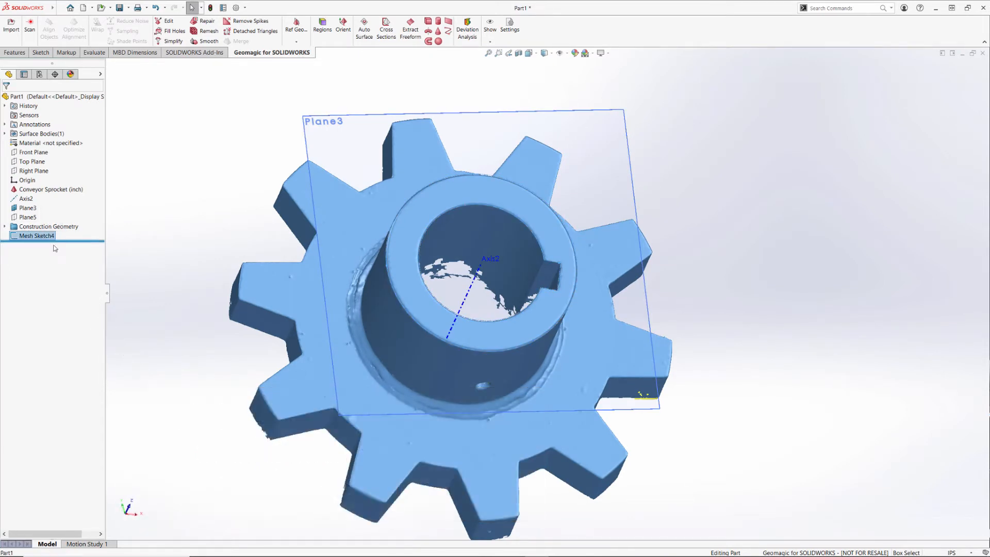
right_click(39, 238)
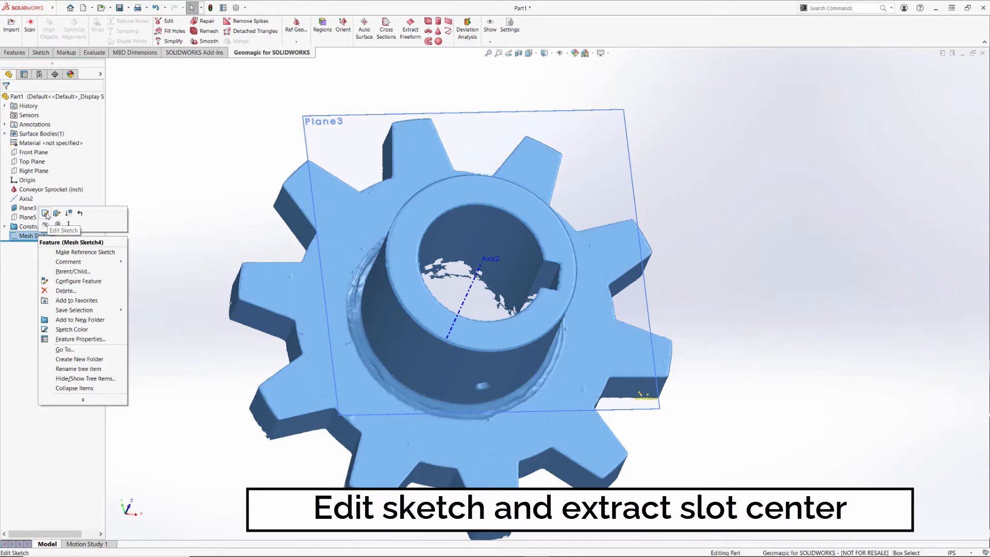
left_click(46, 213)
key("ctrl+8")
right_click(38, 189)
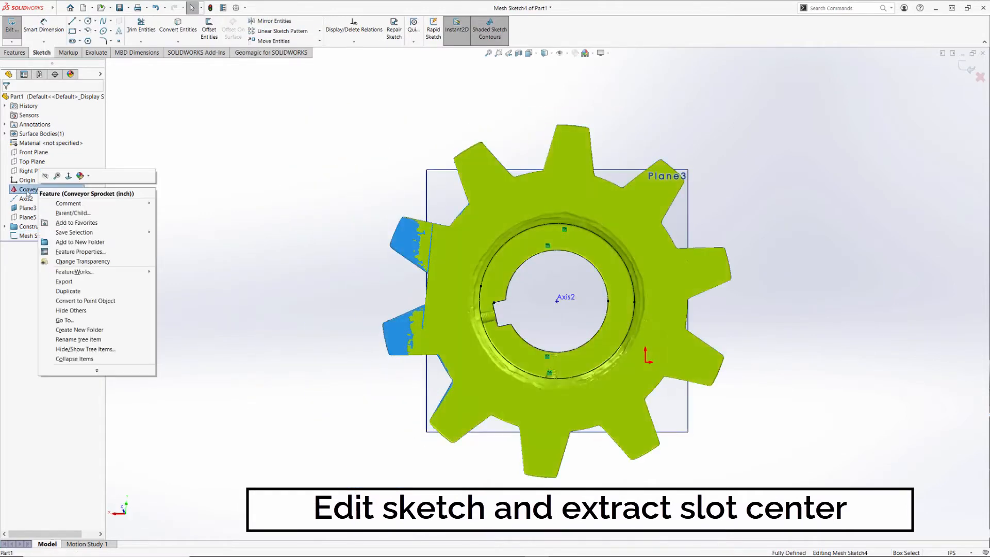
left_click(48, 177)
scroll(497, 295, "down", 4)
Trace the two sides and the back edge of the keyway slot with three separate straight lines
left_click(72, 20)
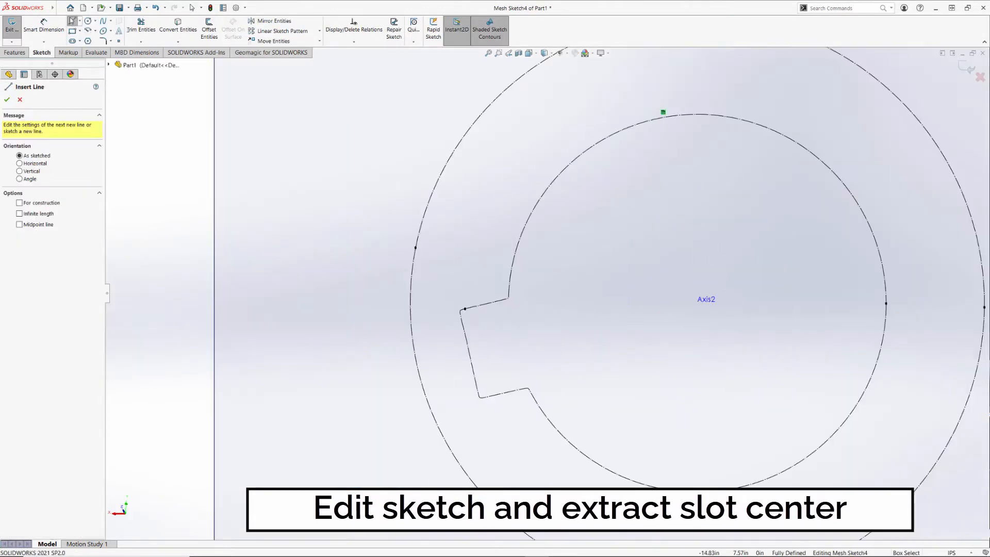
left_click(470, 308)
double_click(502, 300)
left_click(488, 396)
double_click(518, 388)
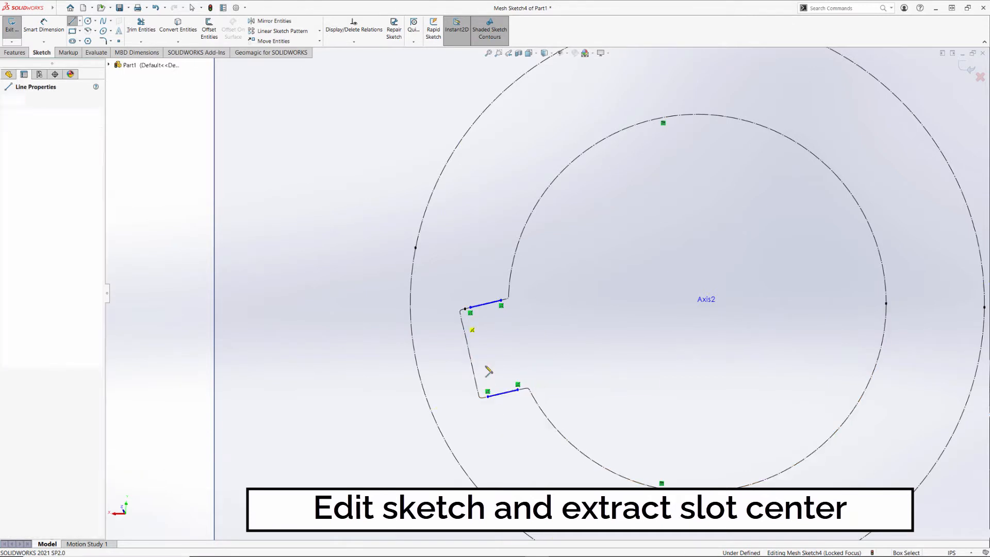
left_click_drag(462, 319, 476, 385)
key("Escape")
Join the three slot lines at both back corners of the keyway with a corner trim
left_click(140, 29)
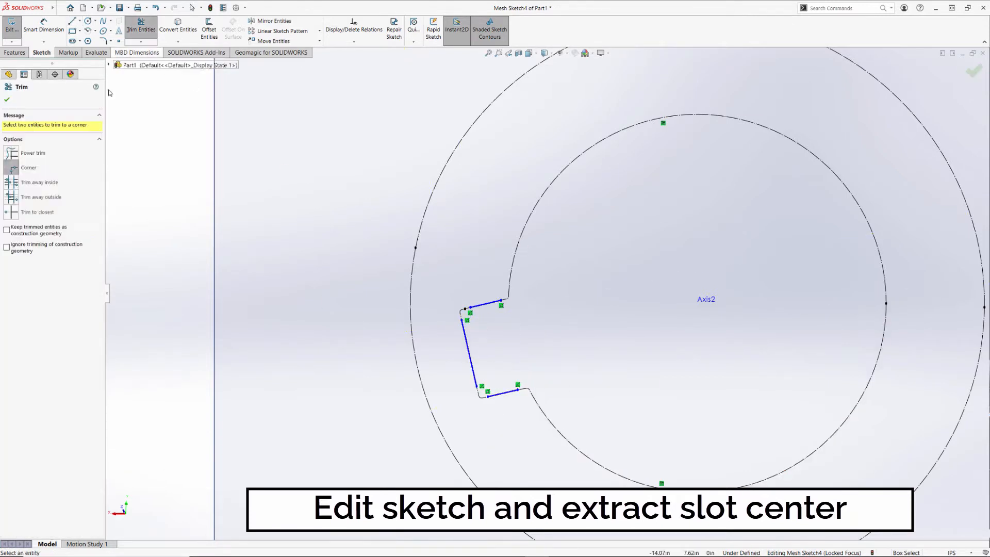
left_click(499, 397)
key("Escape")
Sketch a short perpendicular line from the midpoint of the slot's back edge toward the bore and exit the sketch
key("l")
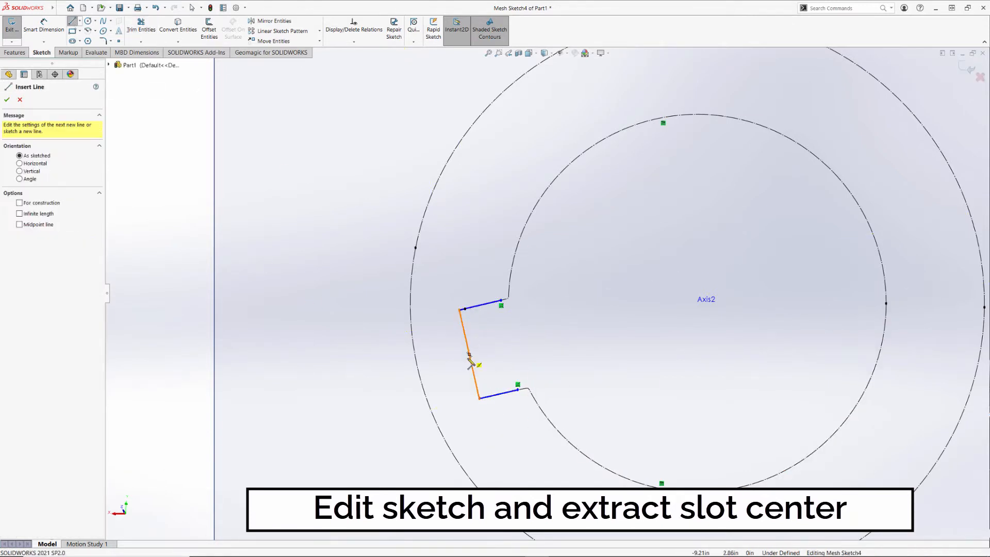
left_click(469, 354)
left_click(505, 347)
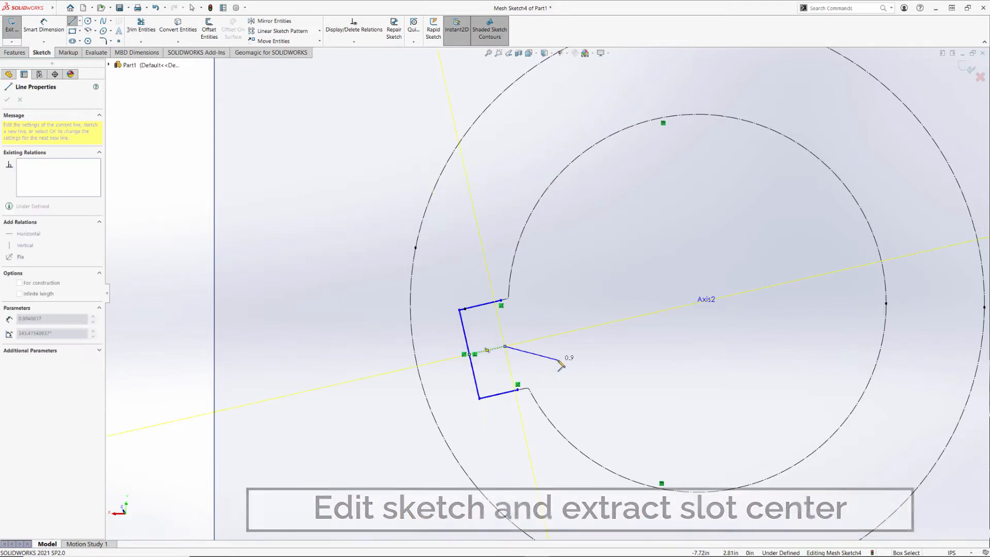
key("Escape")
left_click(966, 68)
Show the sprocket mesh and create a reference point at the midpoint of the slot's back edge
right_click(51, 189)
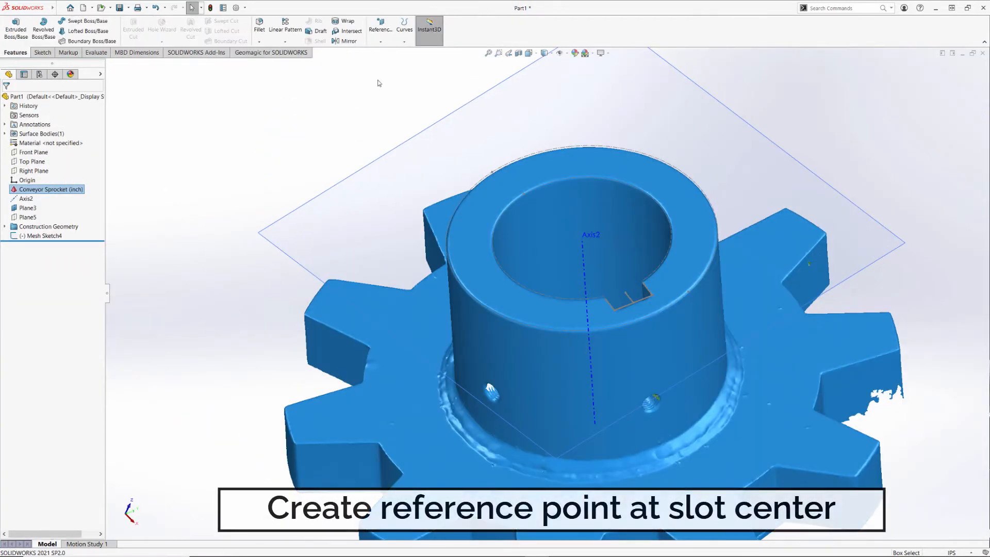
left_click(381, 41)
left_click(384, 82)
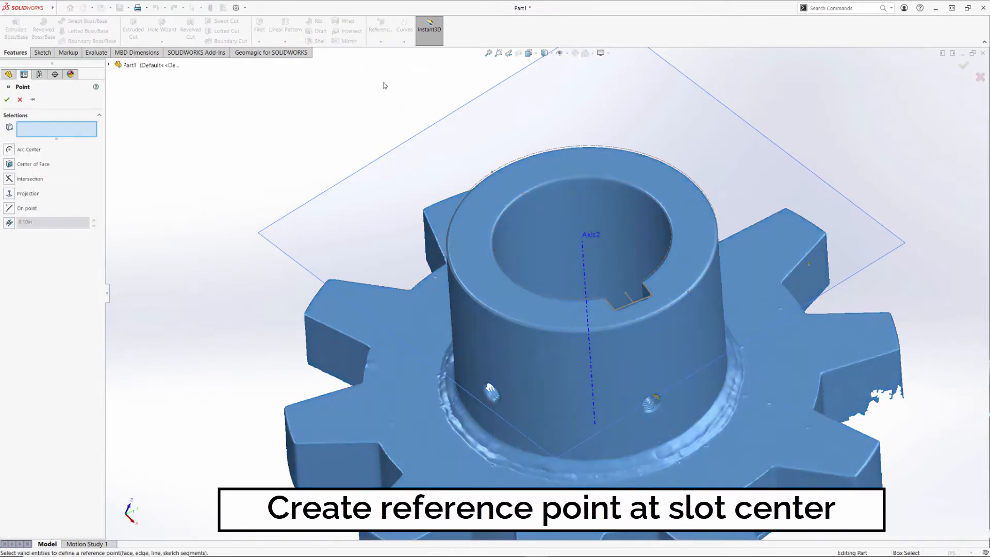
left_click(645, 292)
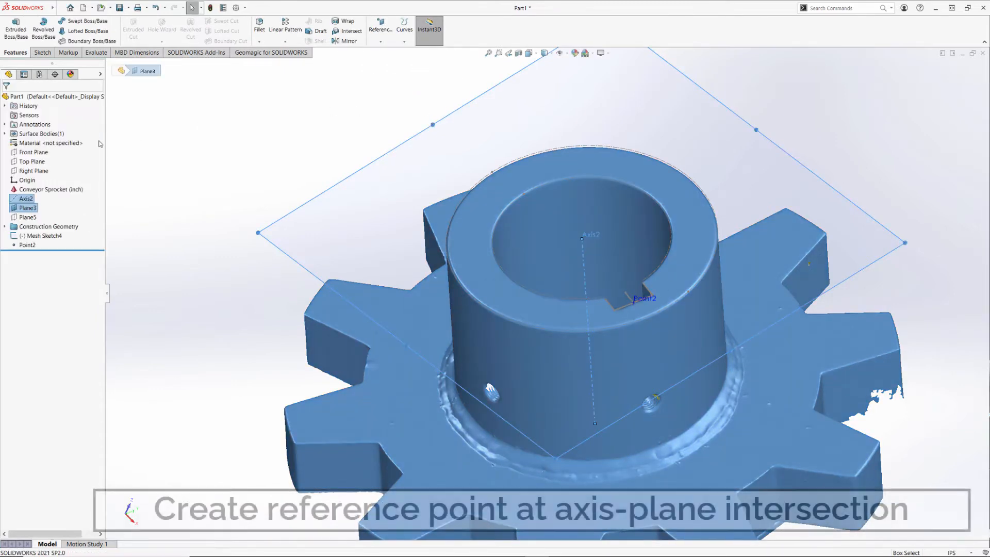
Create a reference point at the intersection of the bore axis Axis2 and Plane3
left_click(380, 41)
left_click(388, 81)
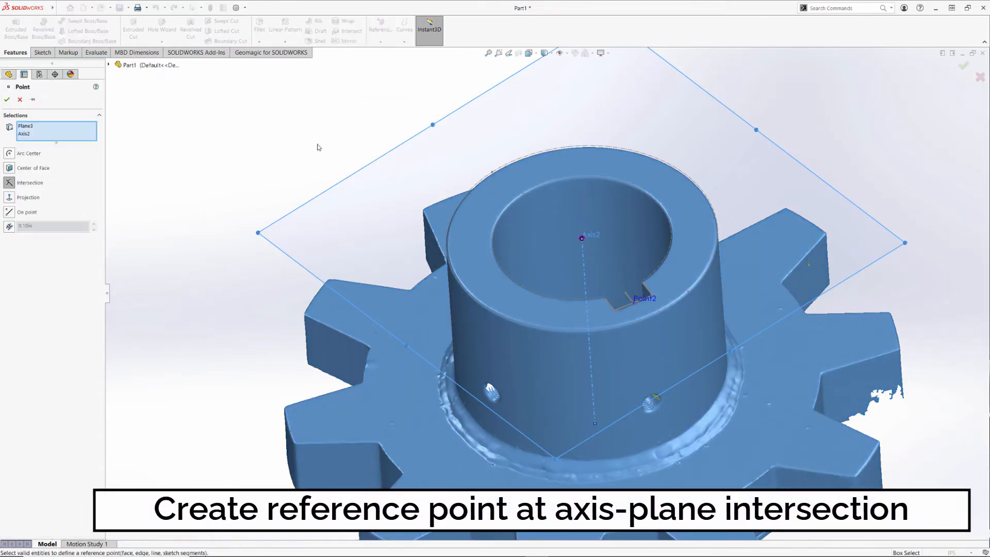
left_click(7, 99)
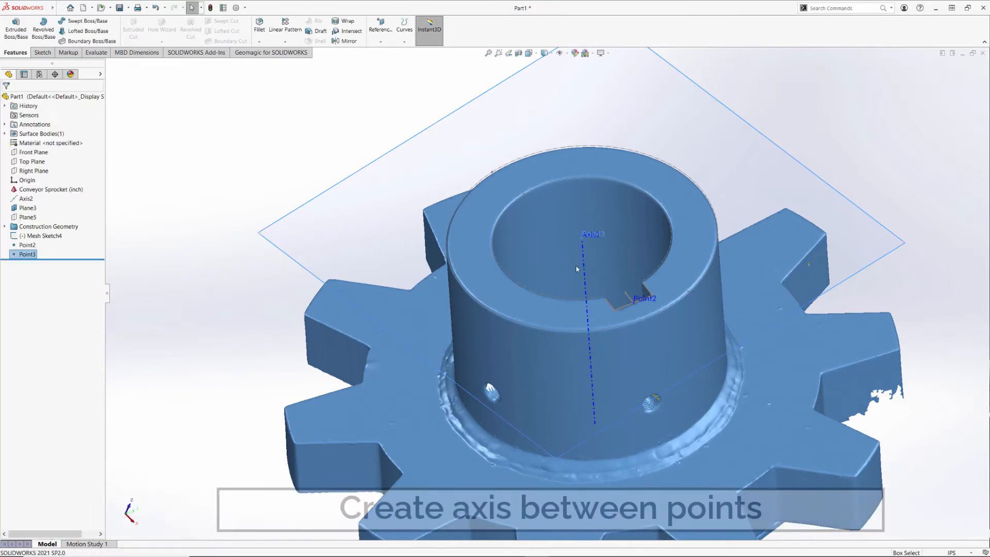
Create a reference axis through the bore center point and the slot center point with the Two Points/Vertices option
left_click(380, 41)
left_click(386, 65)
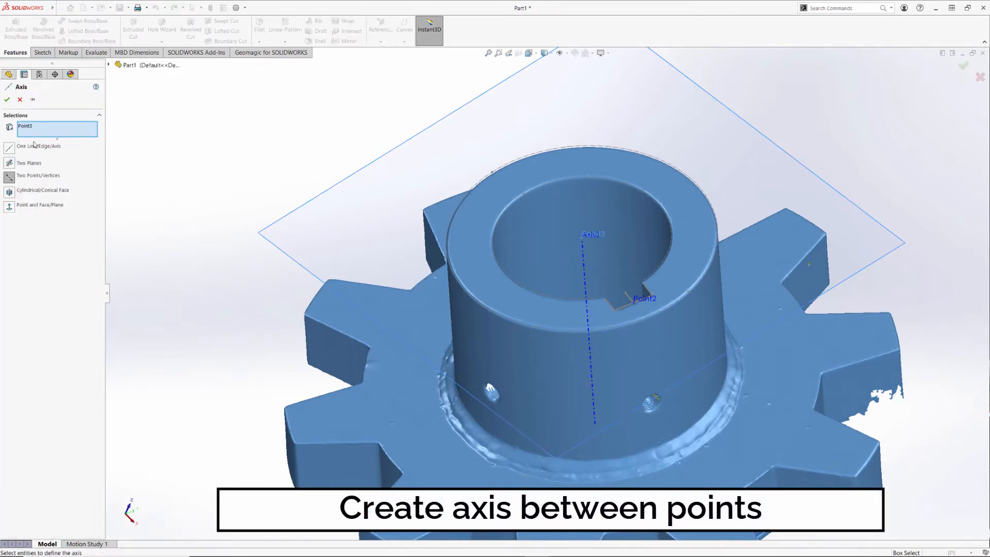
left_click(109, 65)
left_click(140, 213)
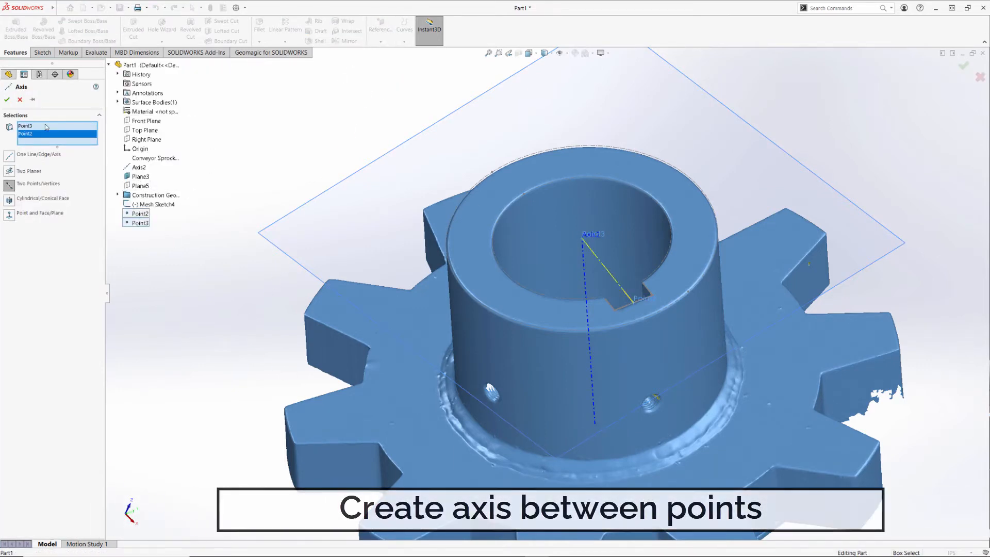
left_click(7, 100)
Orient the sprocket mesh to the World Coordinate System with Point3 as origin, Axis3 as Y axis and Axis2 as flipped Z axis
left_click(272, 52)
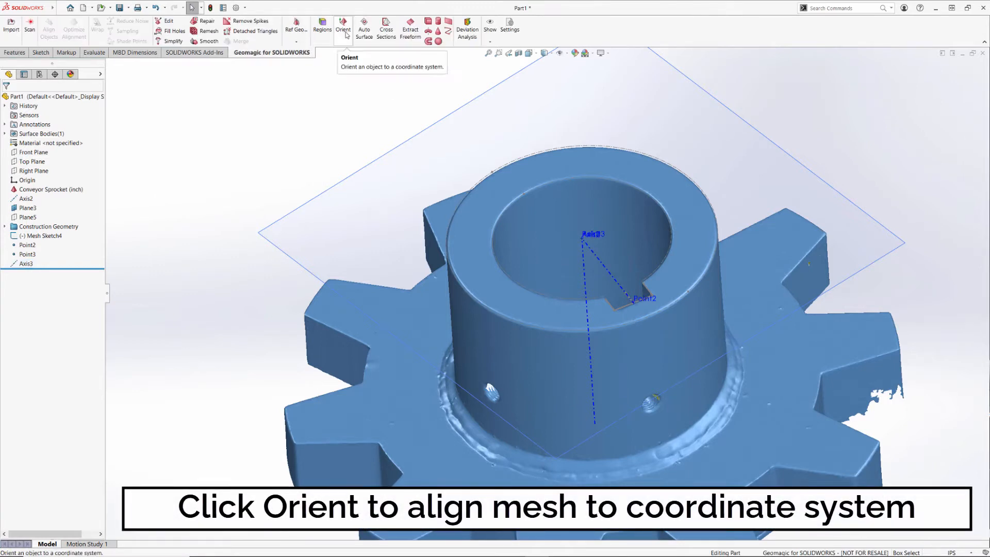
left_click(343, 26)
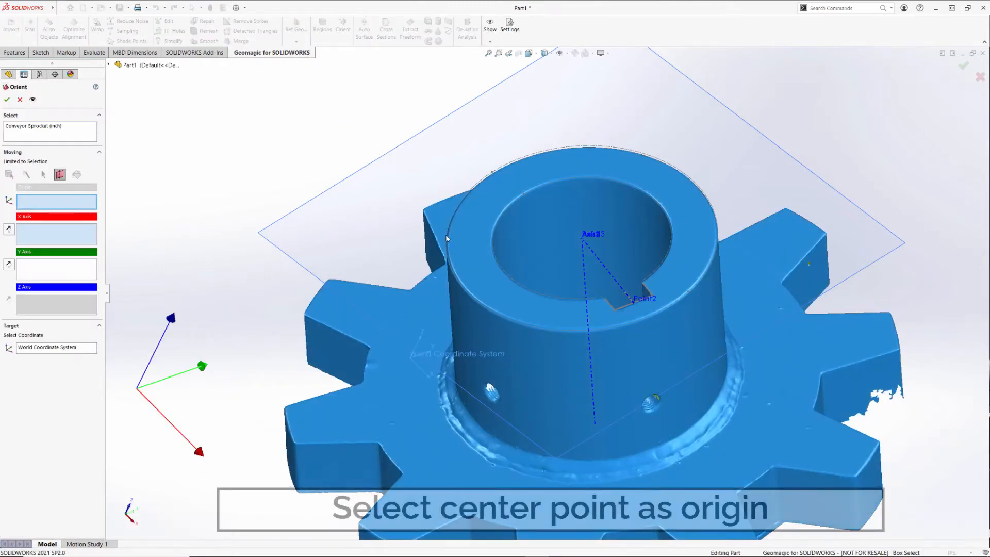
left_click(584, 241)
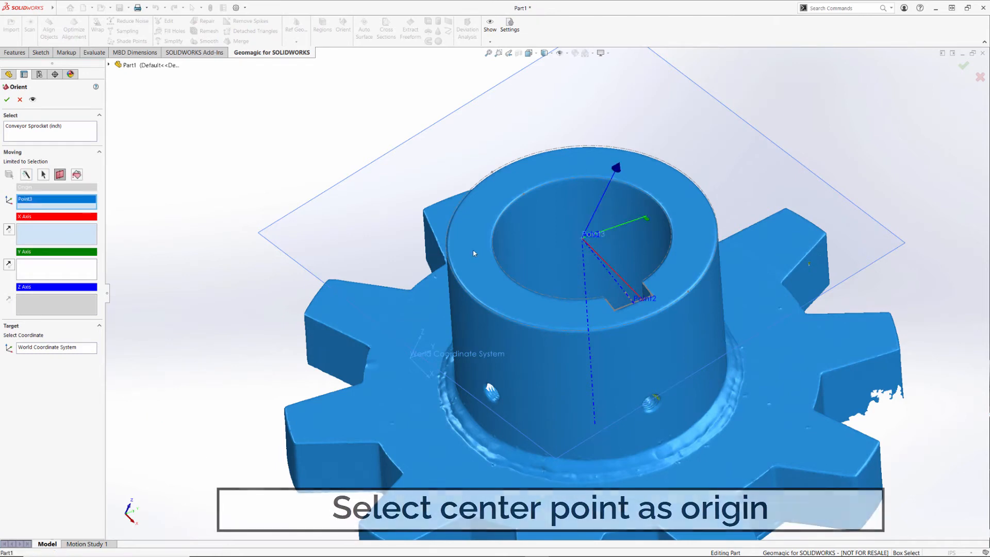
left_click(35, 306)
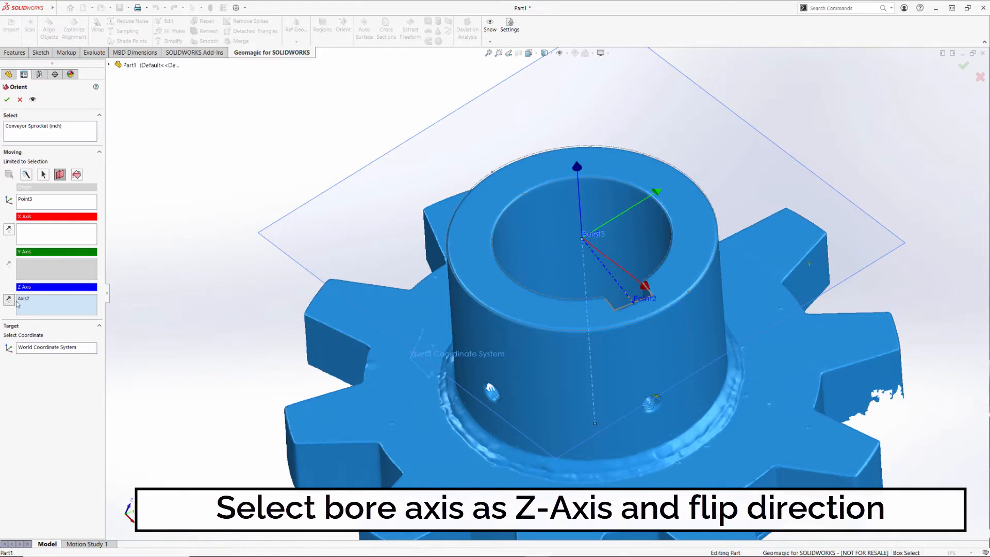
left_click(38, 268)
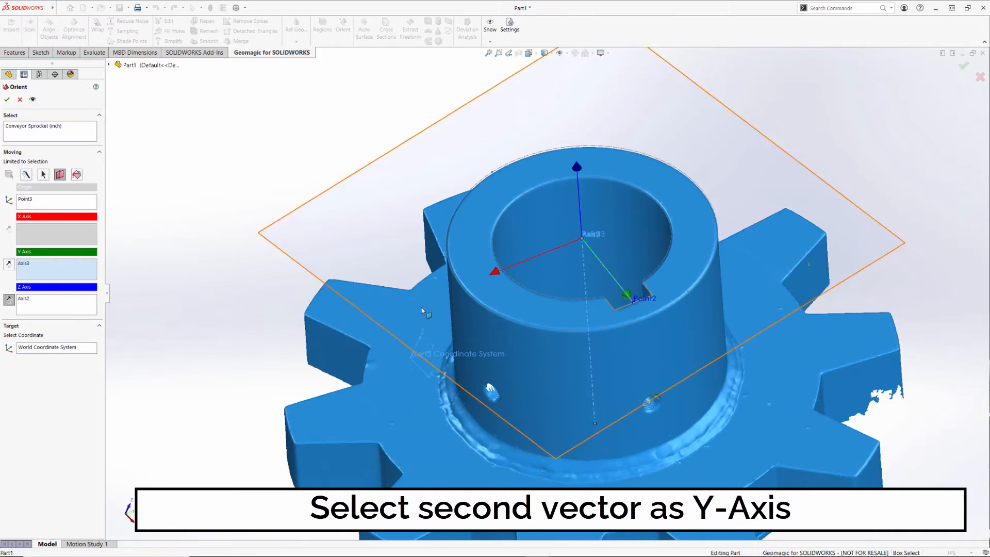
left_click(7, 99)
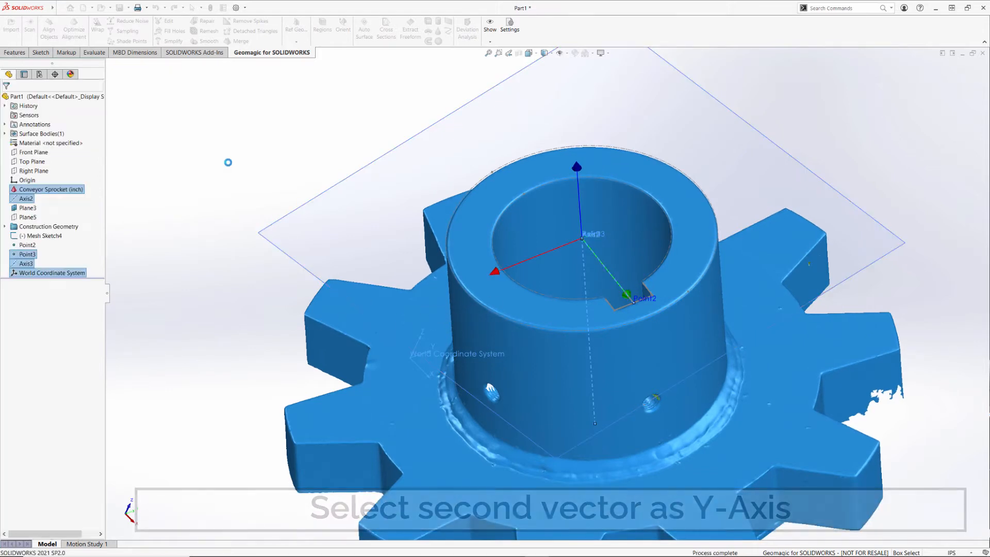
Delete all the alignment geometry from Axis2 through Axis3, keeping only the sprocket mesh
left_click(536, 54)
left_click(547, 90)
left_click(25, 199)
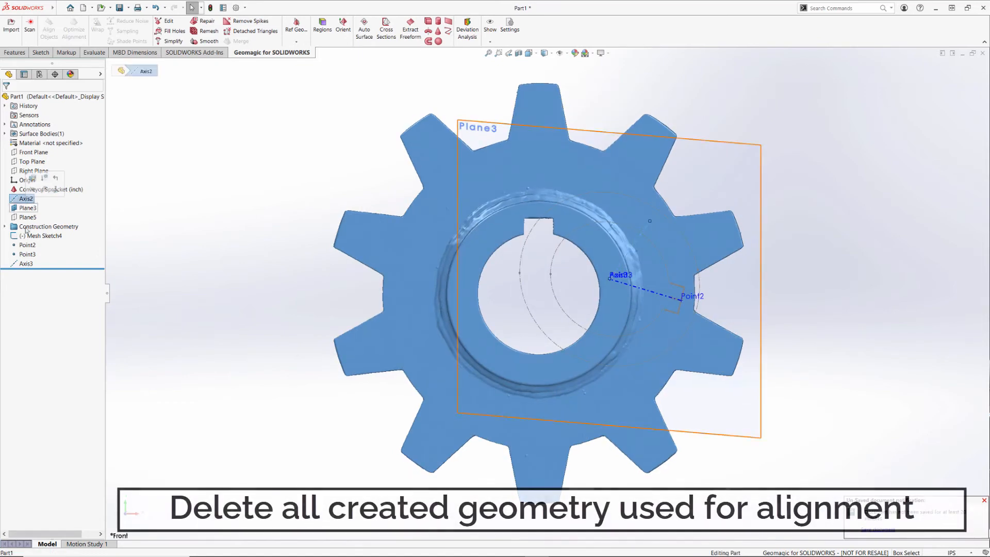
left_click(24, 263, "shift")
right_click(24, 263)
left_click(51, 289)
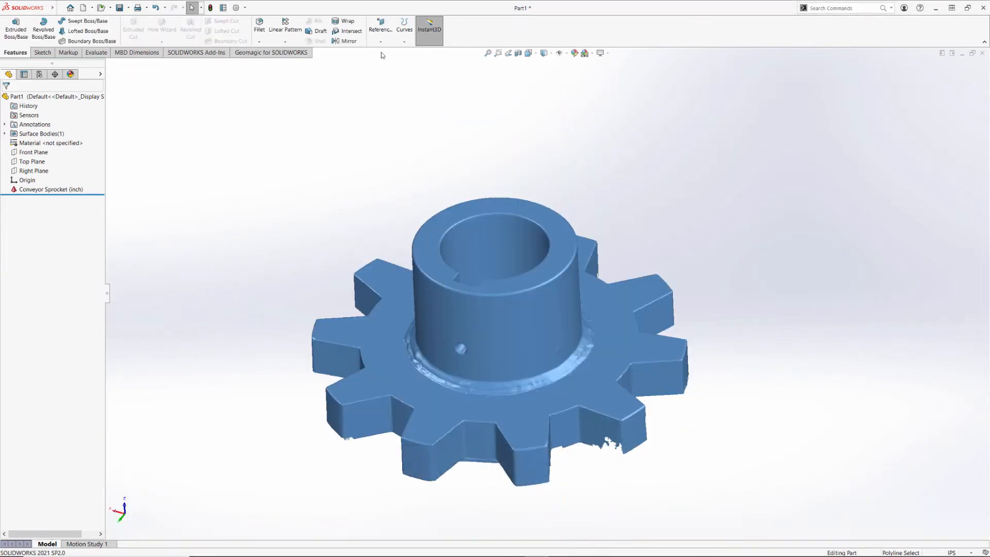
Create a reference axis for the bore at the intersection of the Top Plane and Right Plane
left_click(381, 31)
left_click(385, 61)
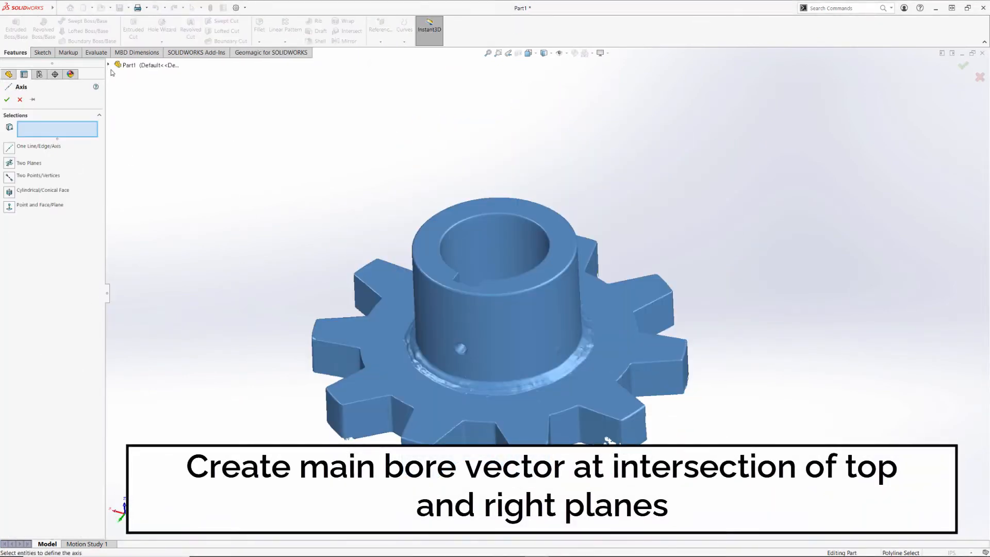
left_click(145, 130)
left_click(146, 139)
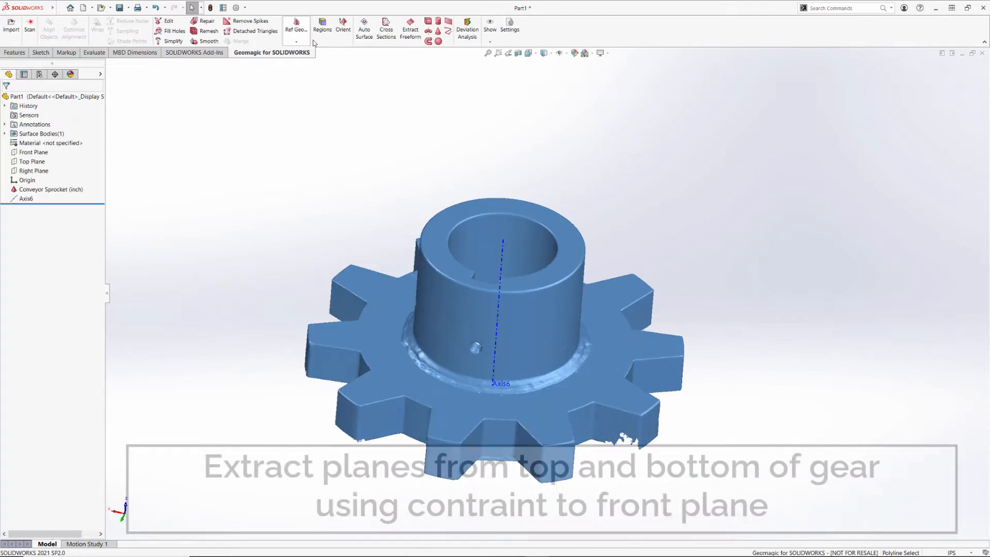
Extract a reference plane from the gear's hub-side face, with its orientation constrained to the Front Plane
left_click(296, 29)
left_click(360, 62)
left_click(446, 212)
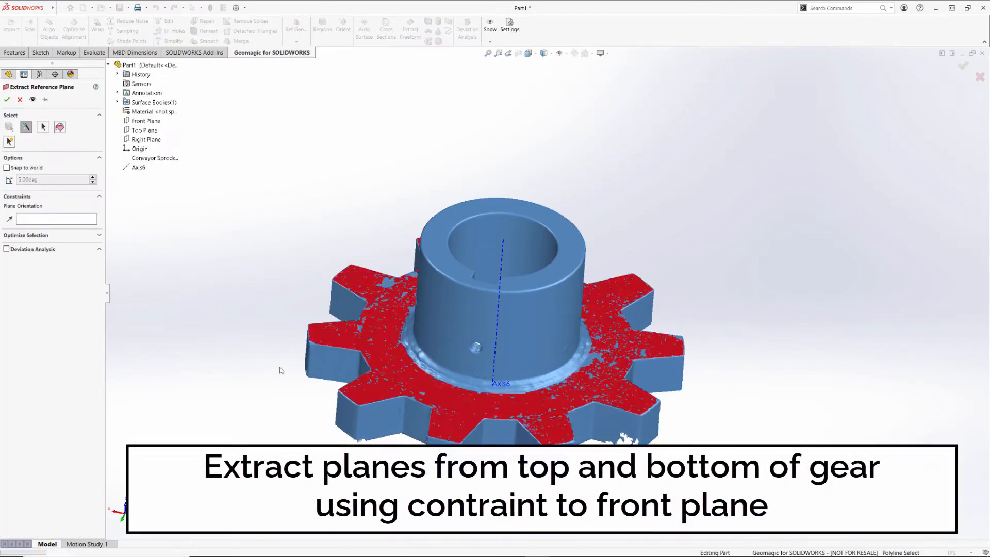
left_click(146, 121)
left_click(7, 99)
Extract a reference plane from the gear's face opposite the hub
middle_click_drag(270, 206, 273, 67)
left_click(296, 30)
left_click(309, 60)
left_click(499, 203)
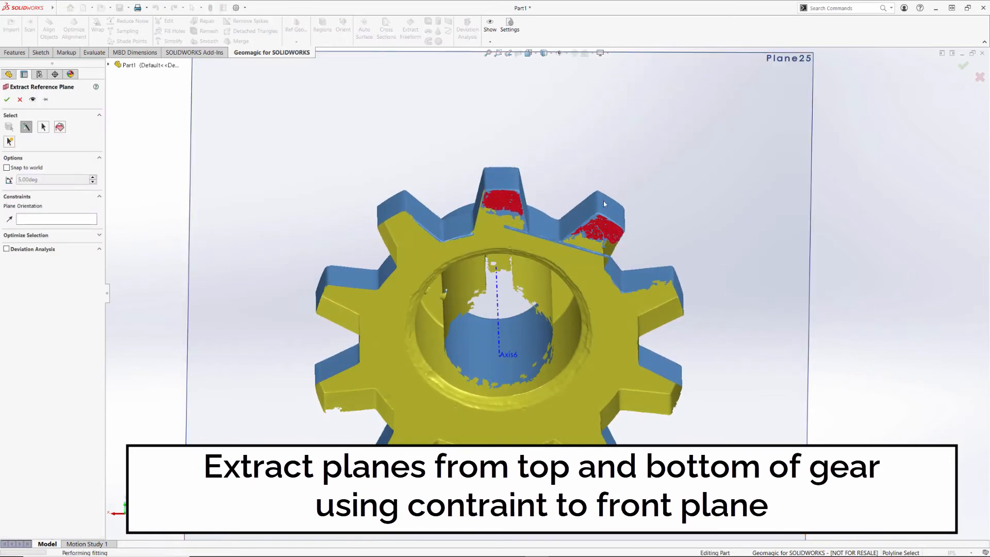
left_click(266, 181)
middle_click_drag(265, 180, 265, 279)
left_click(7, 100)
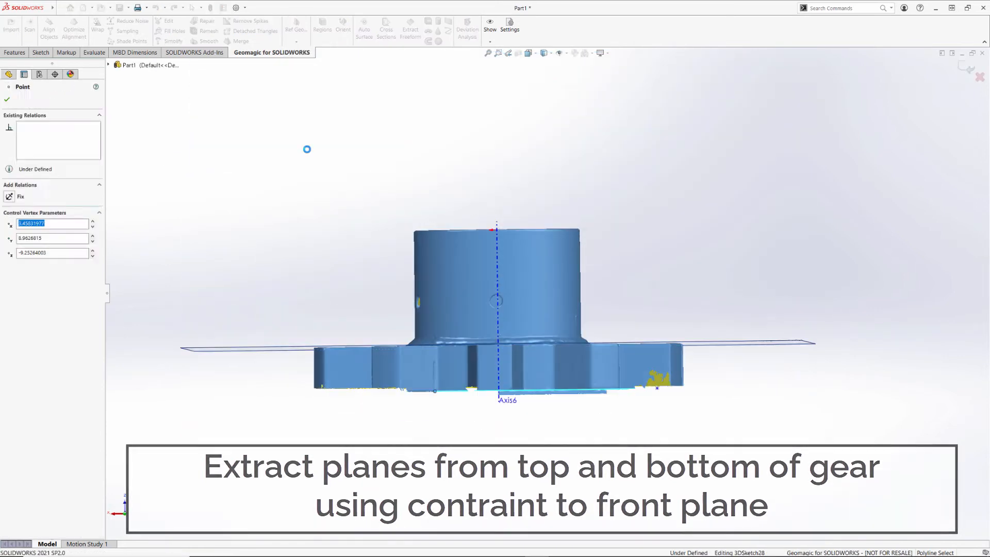
Extract a new solid cylinder from the outer tooth tip faces, with its rotation axis constrained to the bore axis Axis6
middle_click_drag(324, 305, 324, 350)
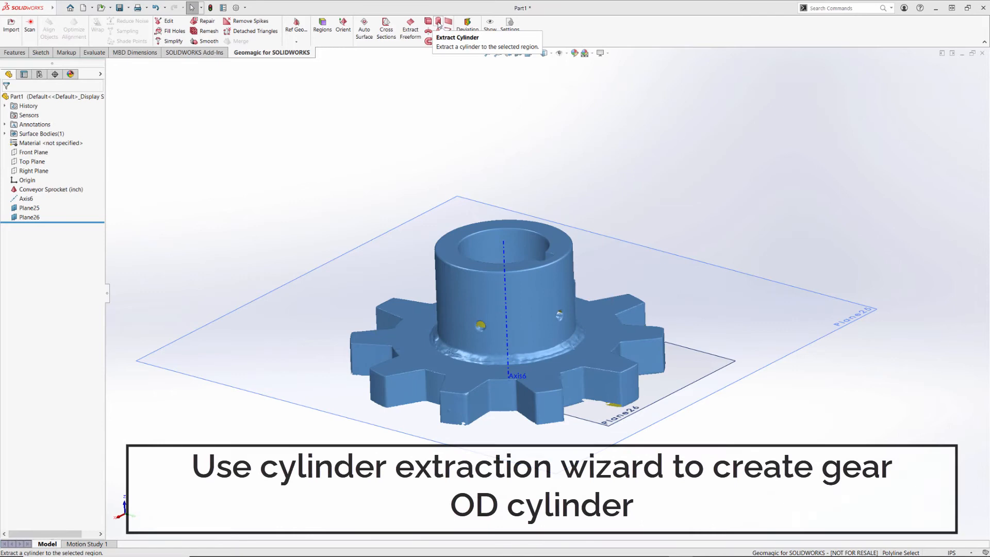
left_click(438, 21)
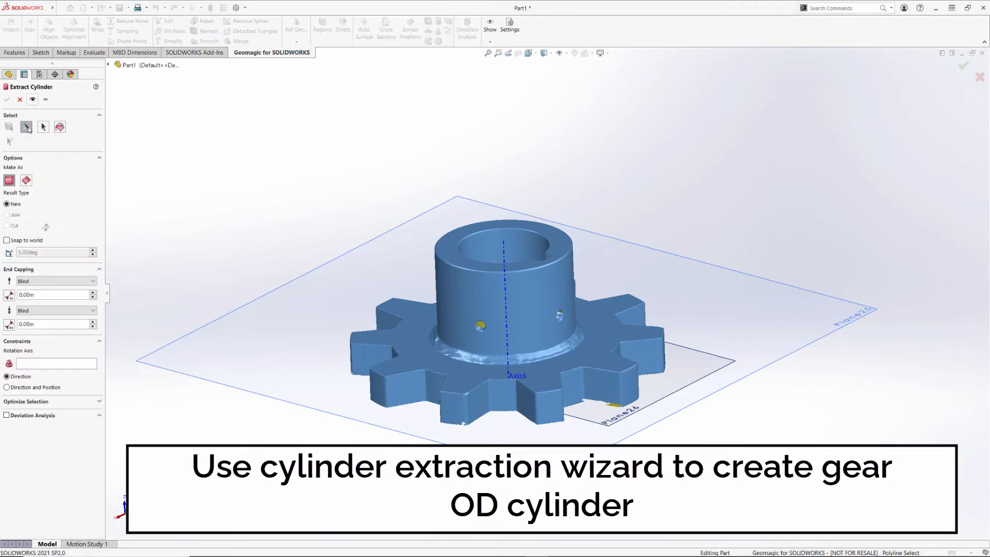
middle_click_drag(367, 367, 688, 367)
left_click(606, 188)
middle_click_drag(618, 165, 580, 389)
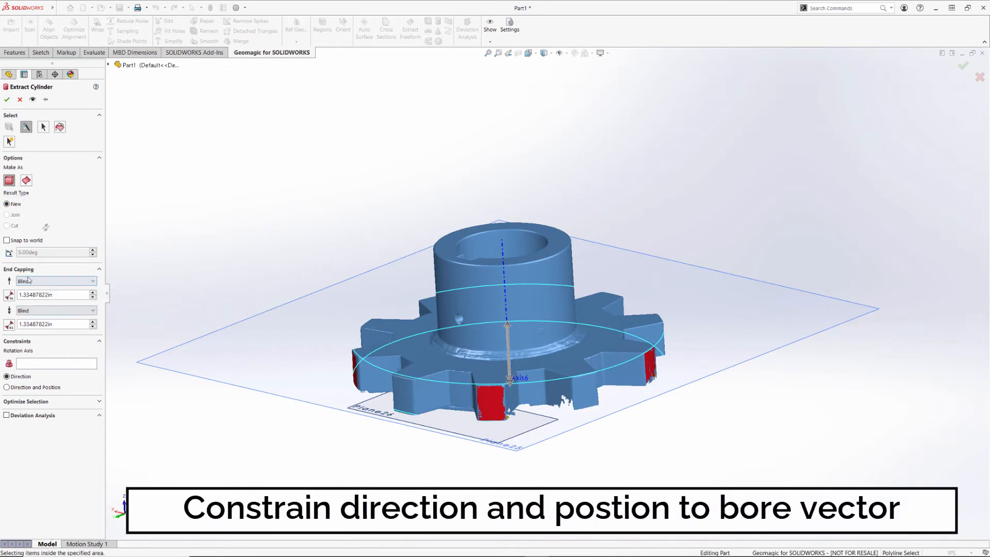
left_click(505, 254)
left_click(7, 99)
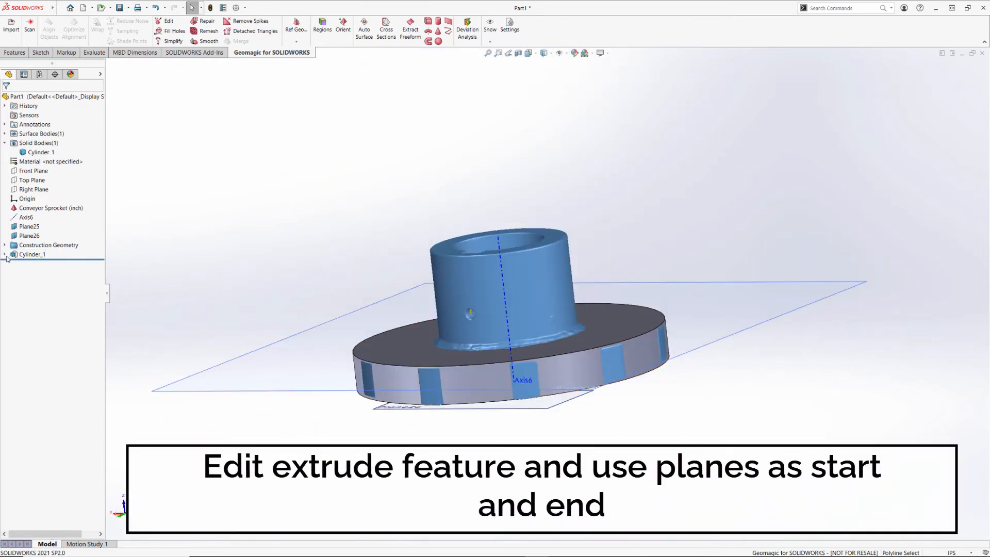
Edit the Cylinder_1 extrusion so both directions end Up To Surface at the extracted planes Plane25 and Plane26
right_click(29, 263)
left_click(37, 249)
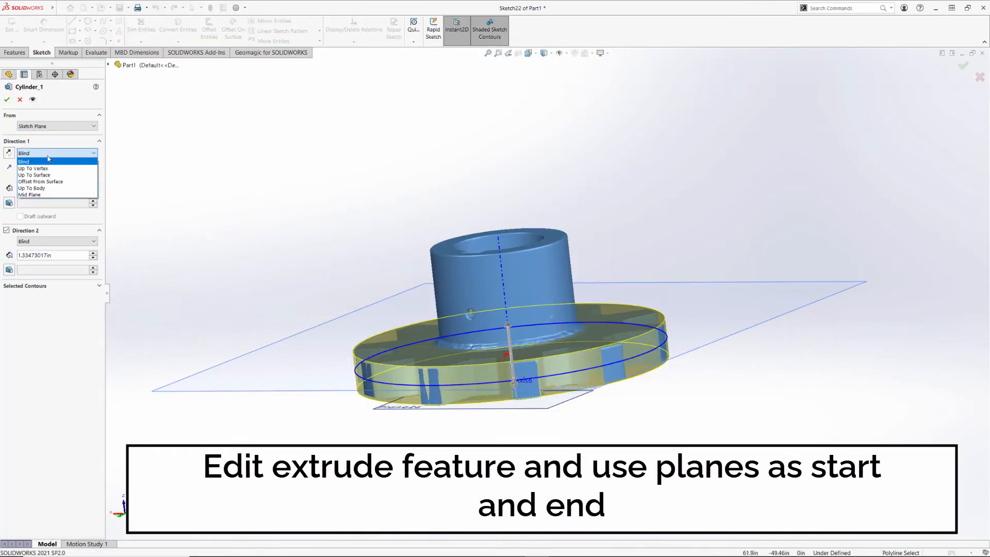
left_click(34, 174)
left_click(343, 347)
left_click(56, 241)
left_click(34, 263)
left_click(464, 408)
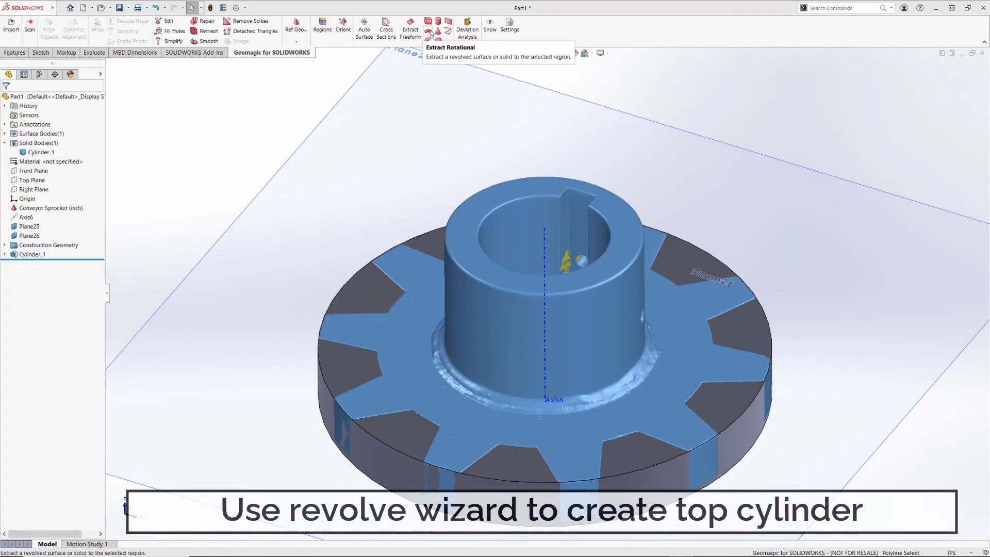
Select the hub's end face and outer wall on the mesh as the region for an Extract Rotational solid
left_click(428, 21)
left_click(593, 279)
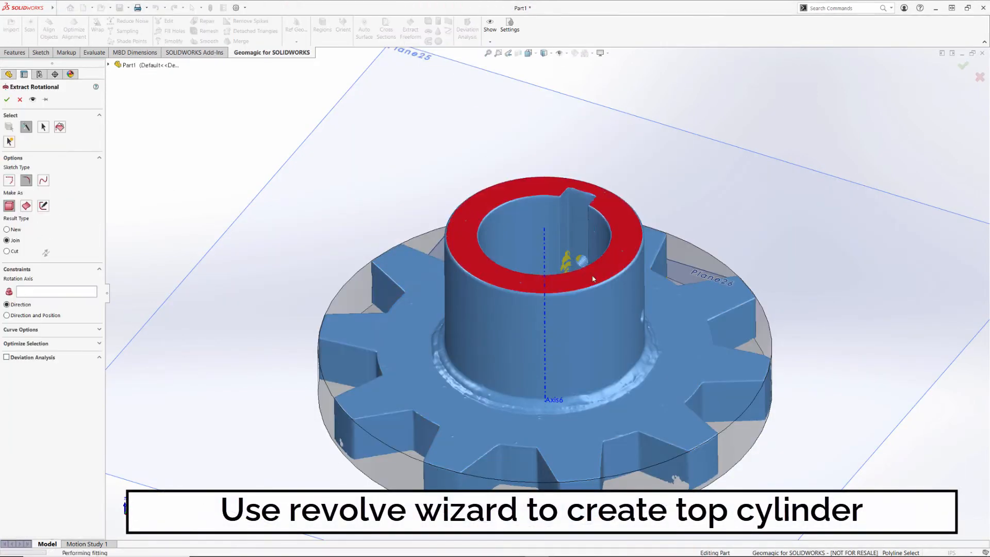
left_click(604, 330)
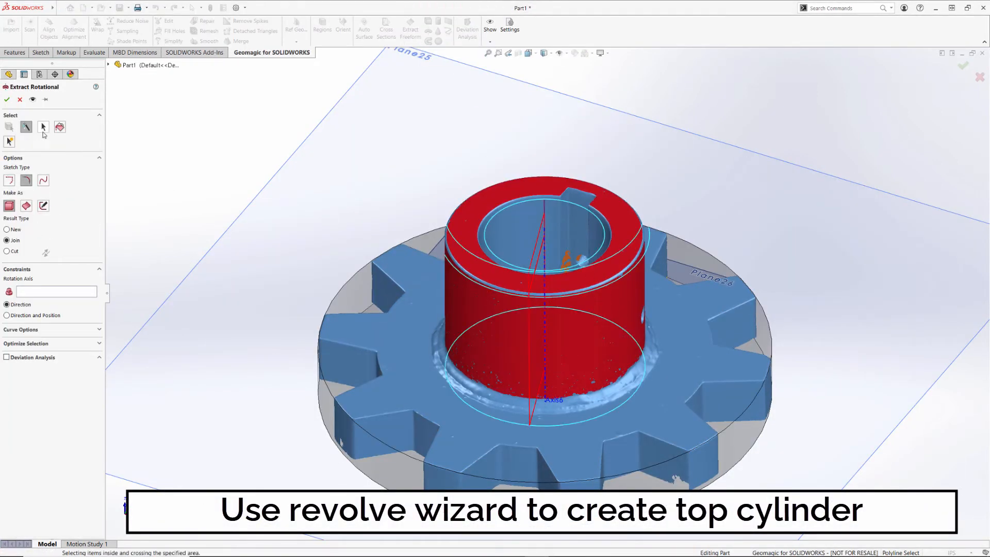
left_click(43, 128)
right_click(424, 149)
middle_click_drag(597, 278, 536, 274)
Constrain the revolve to Axis6 by Direction and Position, create it as a joined solid, and open its profile sketch for editing
left_click(29, 292)
left_click(44, 316)
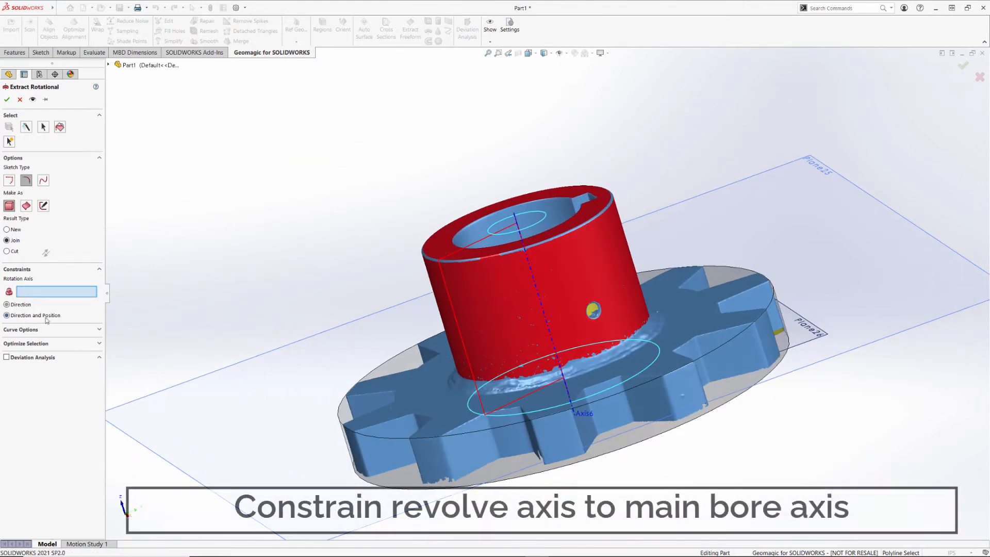
left_click(529, 251)
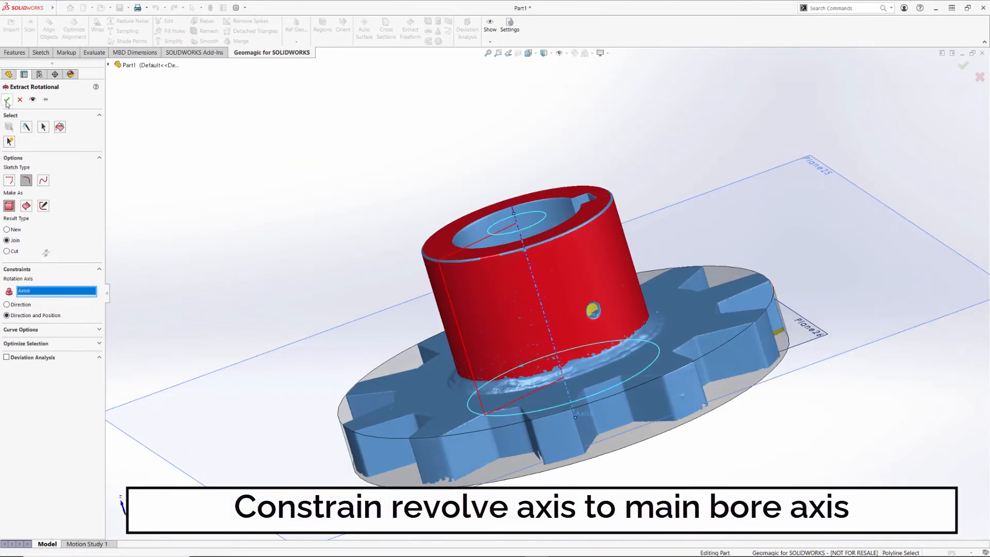
left_click(7, 100)
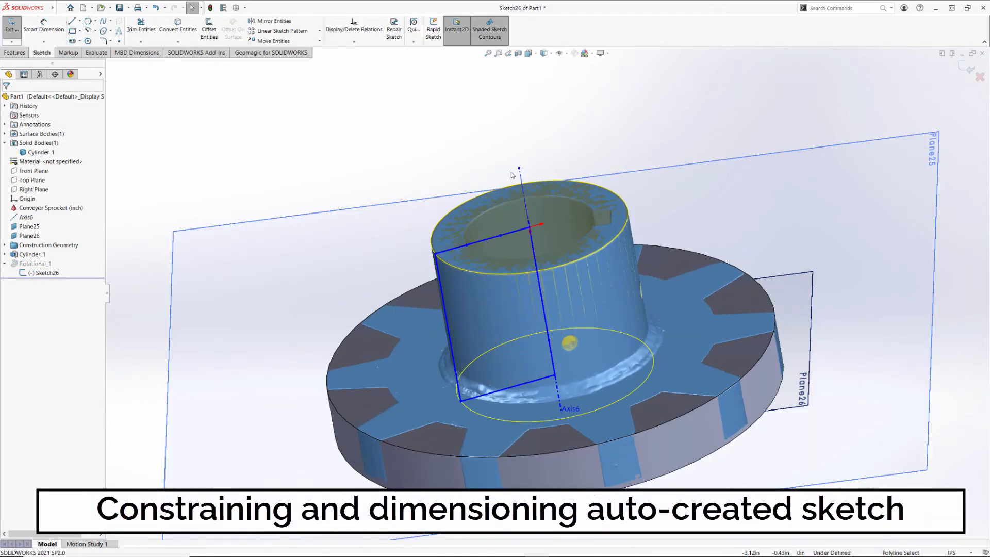
key("ctrl+8")
left_click(570, 377)
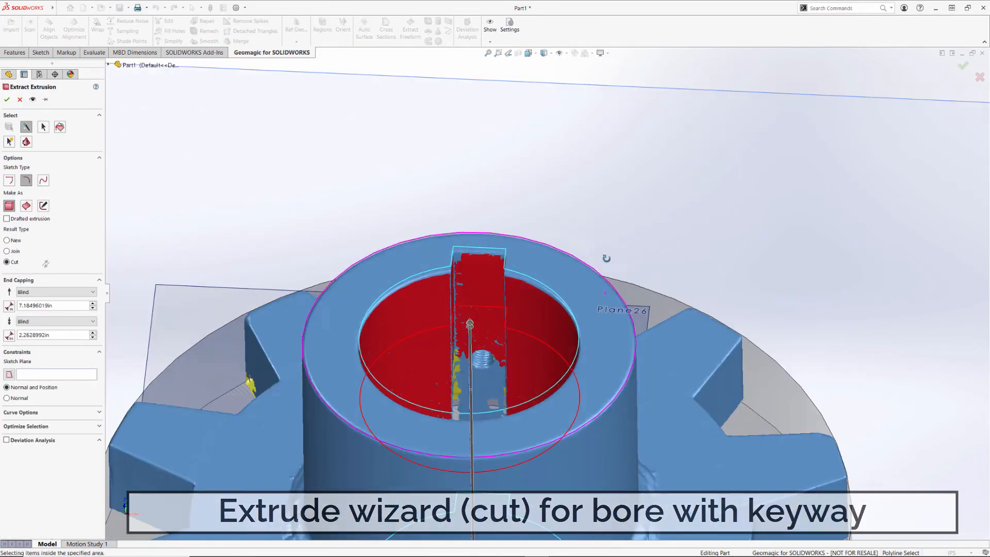
Set the Front Plane as the sketch plane of the extracted cut extrusion for the bore and keyway
left_click(37, 373)
left_click(108, 64)
left_click(145, 130)
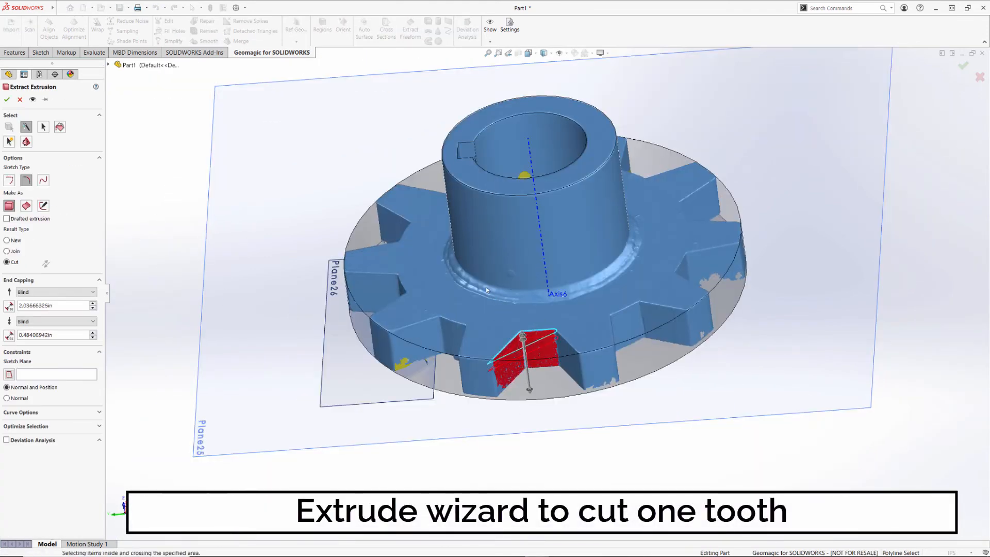
Extract a cut extrusion for one tooth gap, using Plane25 as the sketch plane and ending Up To Surface at Plane26
middle_click_drag(486, 287, 641, 279)
left_click(252, 226)
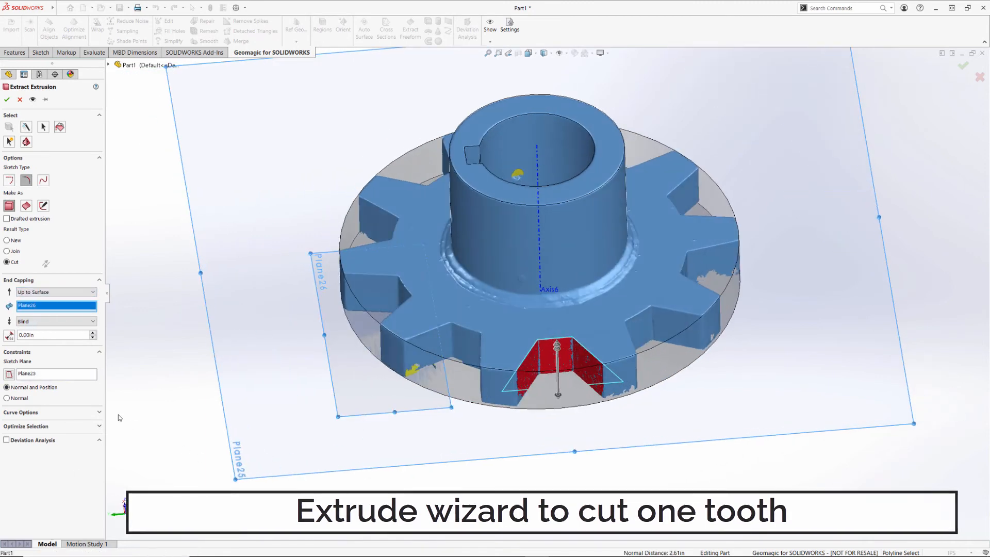
key("Return")
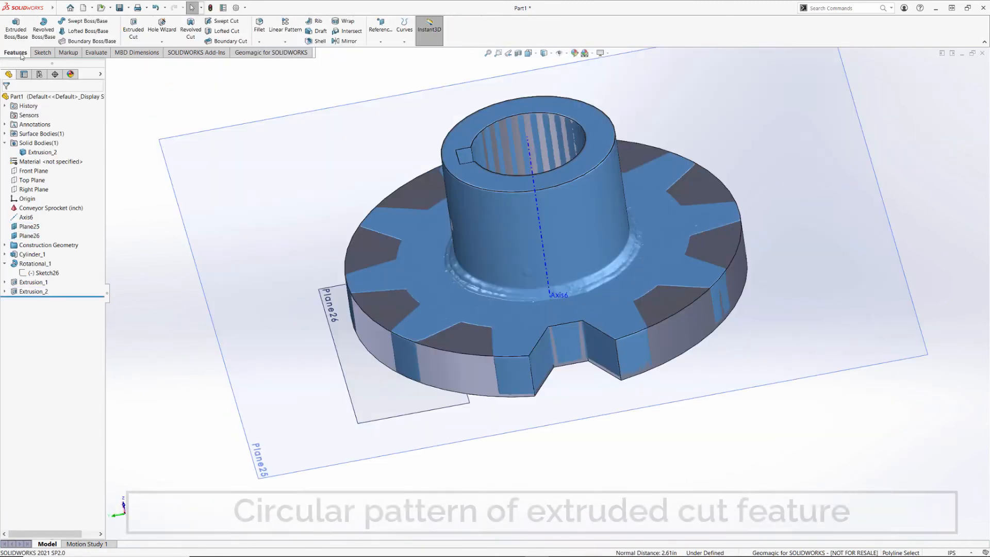
Circular-pattern the Extrusion_2 tooth gap cut around the hub's cylindrical face with 10 equally spaced instances over 360 degrees
left_click(285, 41)
left_click(299, 58)
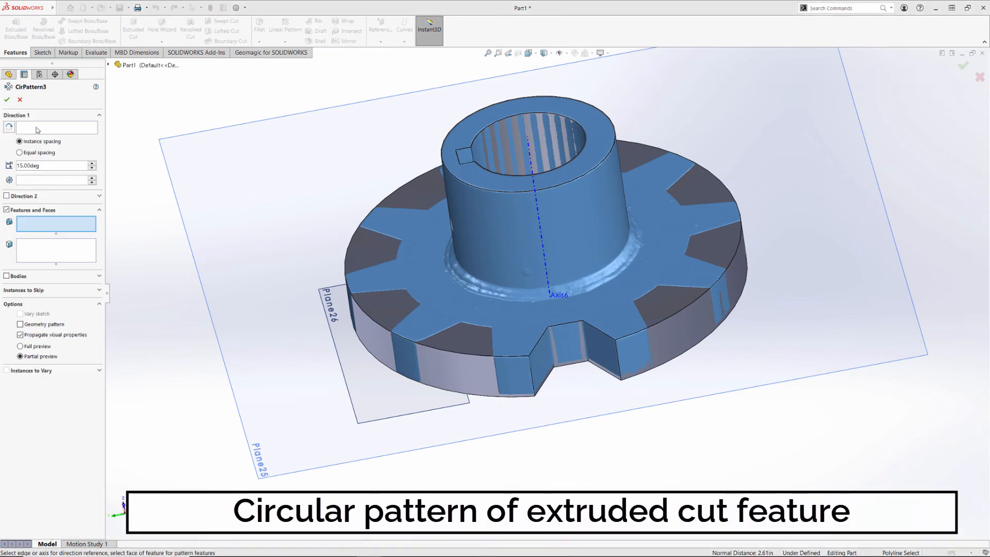
left_click(37, 129)
left_click(460, 228)
left_click(109, 65)
left_click(146, 241)
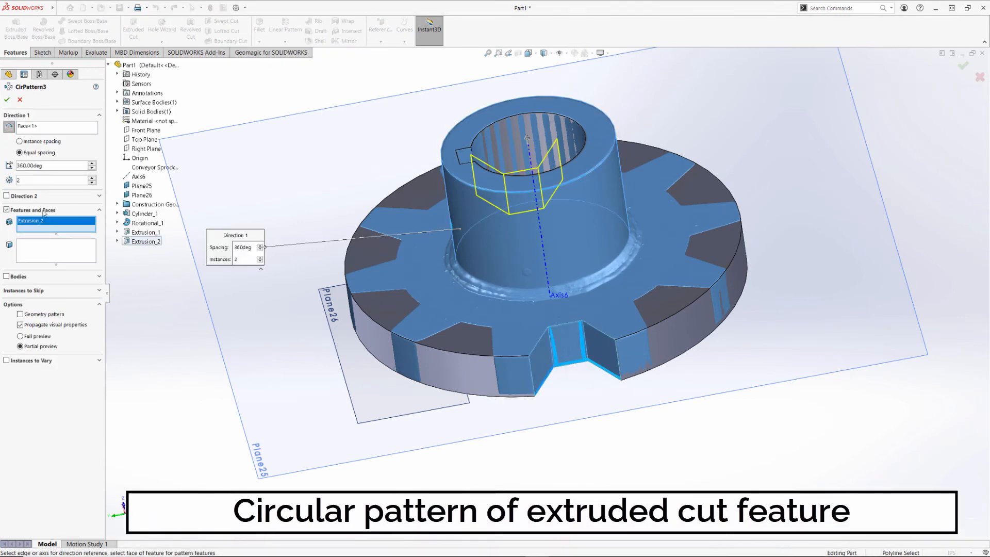
type("10")
key("Return")
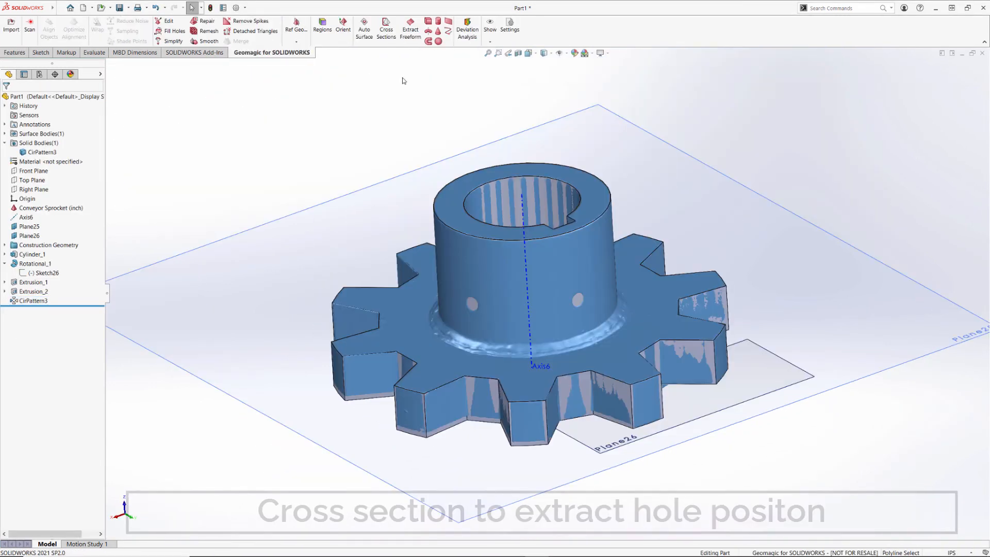
Create a single cross section of the sprocket mesh from the Top Plane at an offset of 4.53 in
left_click(386, 30)
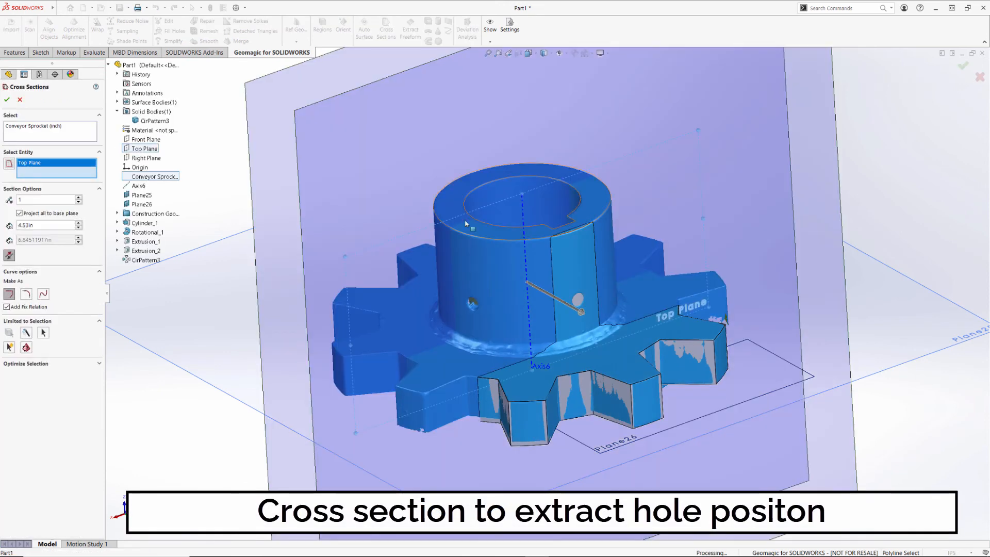
key("Return")
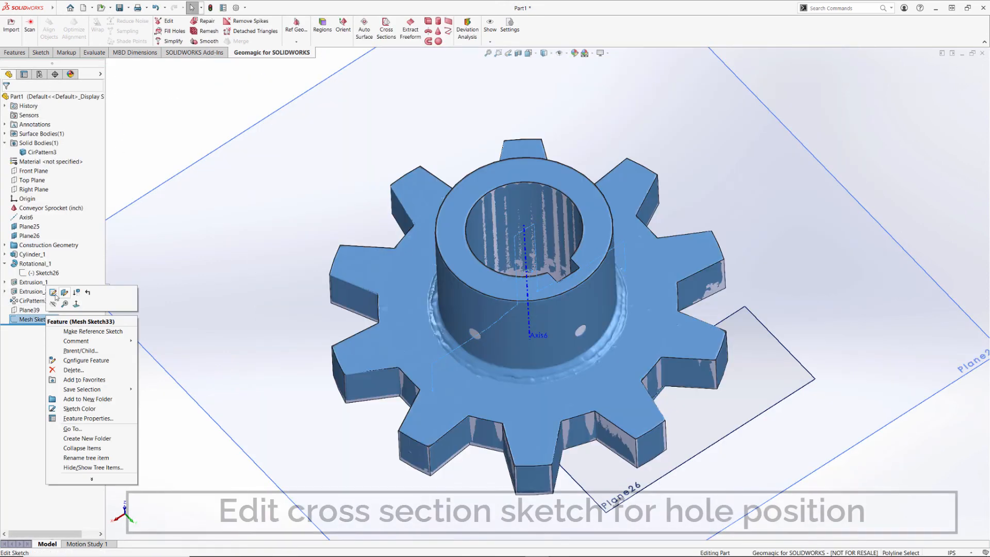
Edit the mesh cross section sketch and draw a circle about 0.73 in in diameter centered on the hub axis
left_click(51, 292)
scroll(583, 289, "down", 8)
left_click(88, 21)
scroll(601, 298, "down", 4)
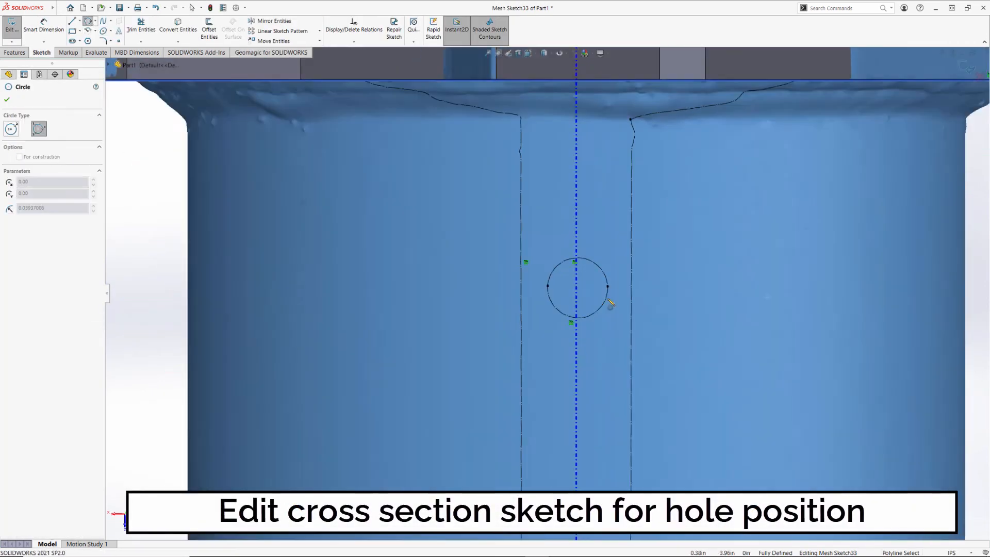
left_click(571, 274)
Dimension the circle's diameter and the vertical distance from its center to the origin
left_click(44, 26)
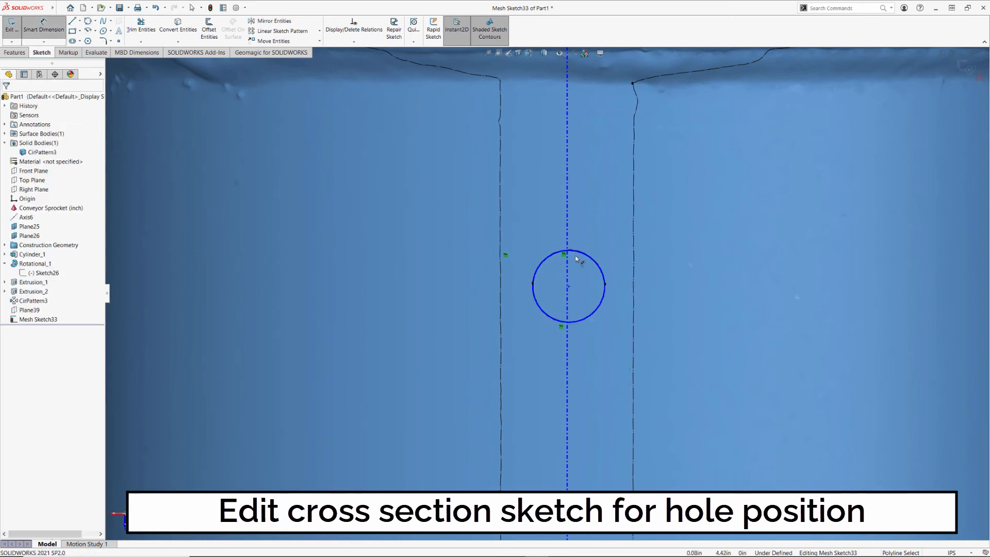
left_click(592, 260)
left_click(651, 232)
key("Return")
key("Escape")
left_click(568, 287)
scroll(568, 287, "up", 5)
left_click(557, 451)
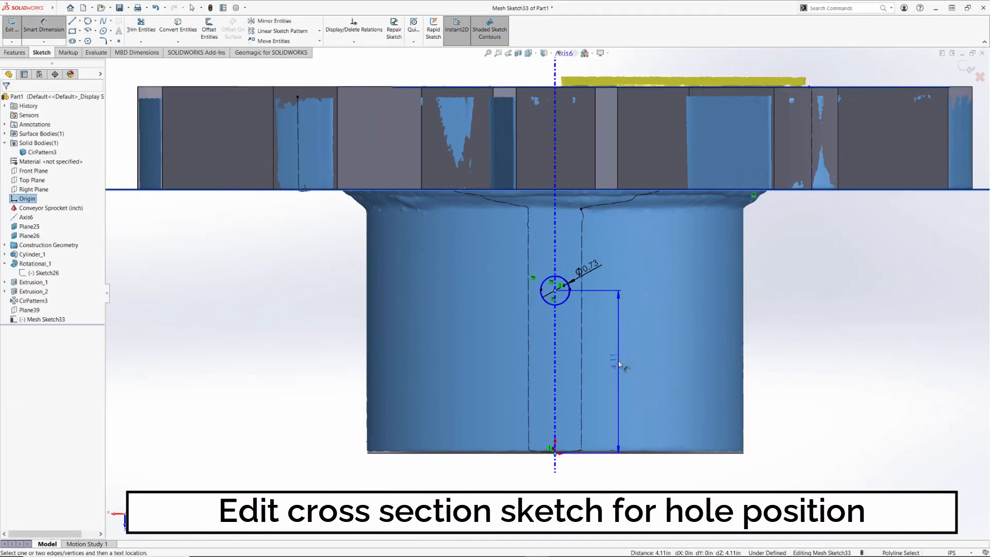
left_click(624, 330)
key("Return")
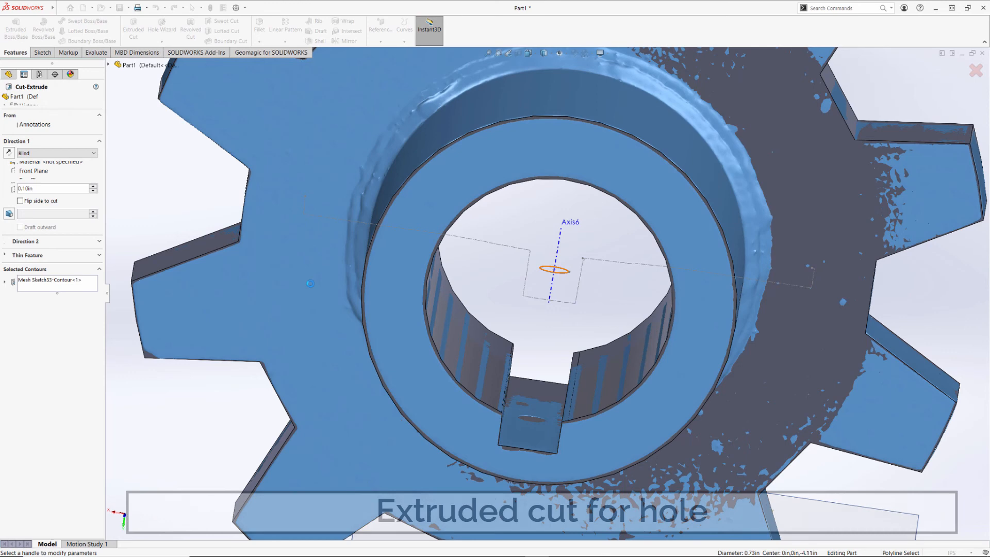
Cut-extrude the circle through the hub wall and circular-pattern the cut around the hub's cylindrical face with 2 instances 70 degrees apart
scroll(555, 278, "down", 5)
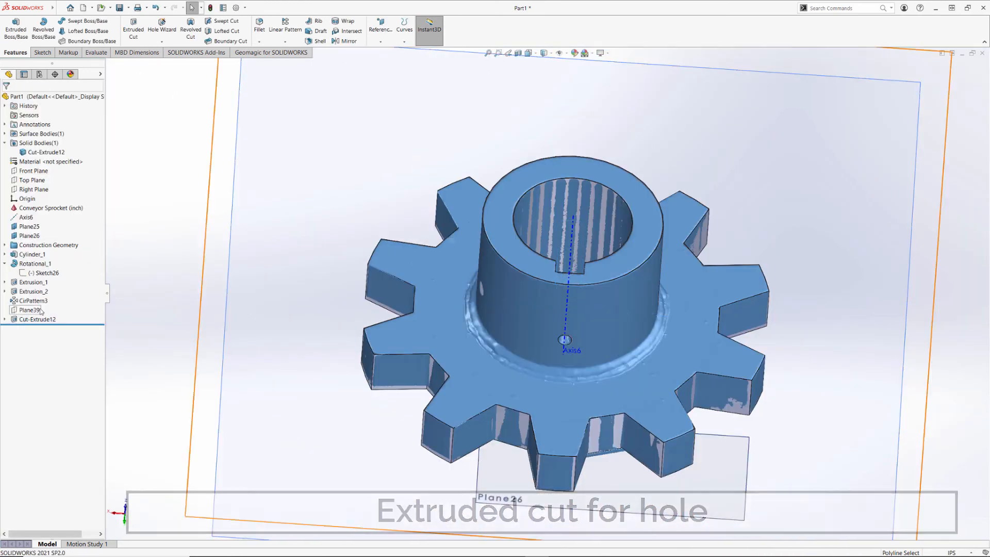
left_click(285, 41)
left_click(296, 62)
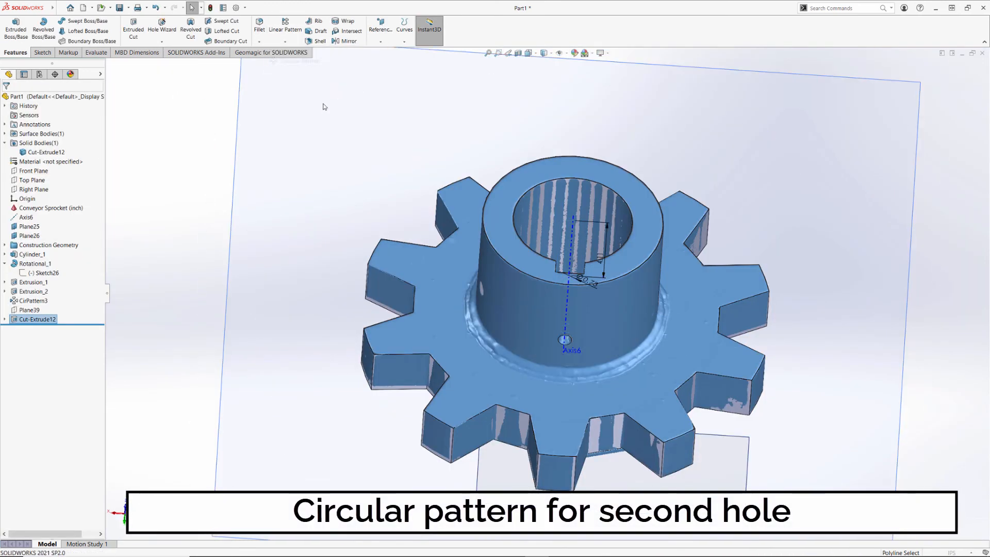
scroll(509, 238, "up", 5)
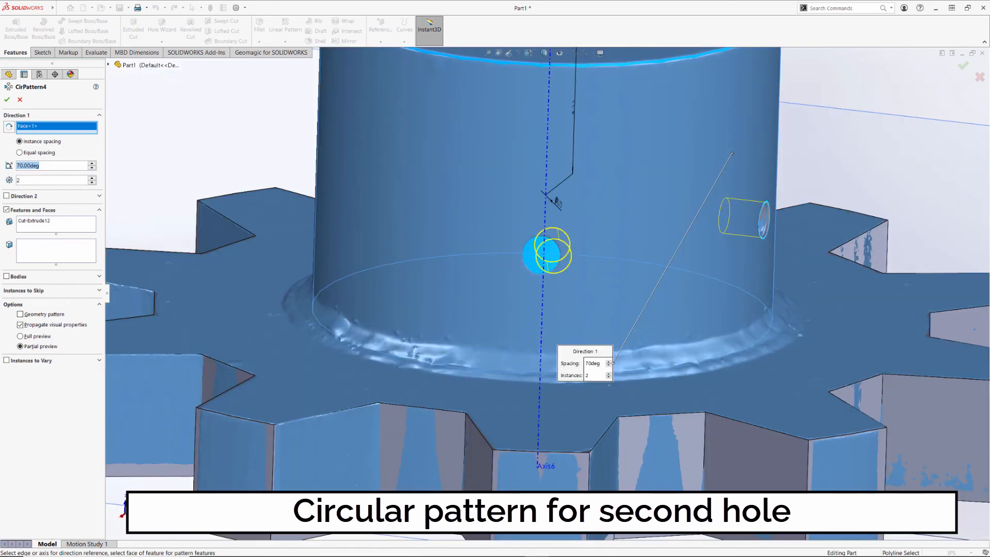
key("Return")
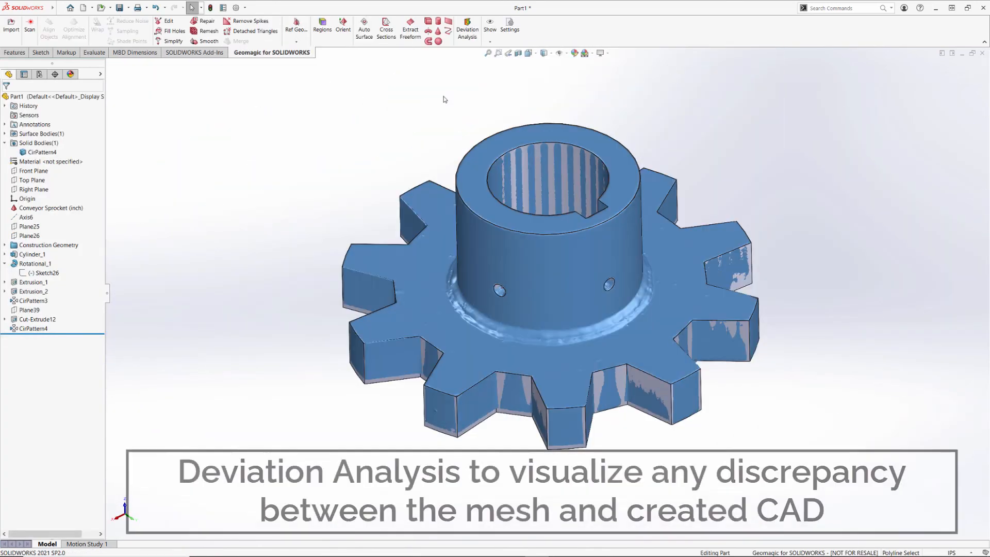
Run a deviation analysis between the Conveyor Sprocket mesh and the solid body and examine the color map around the hub and teeth
left_click(467, 32)
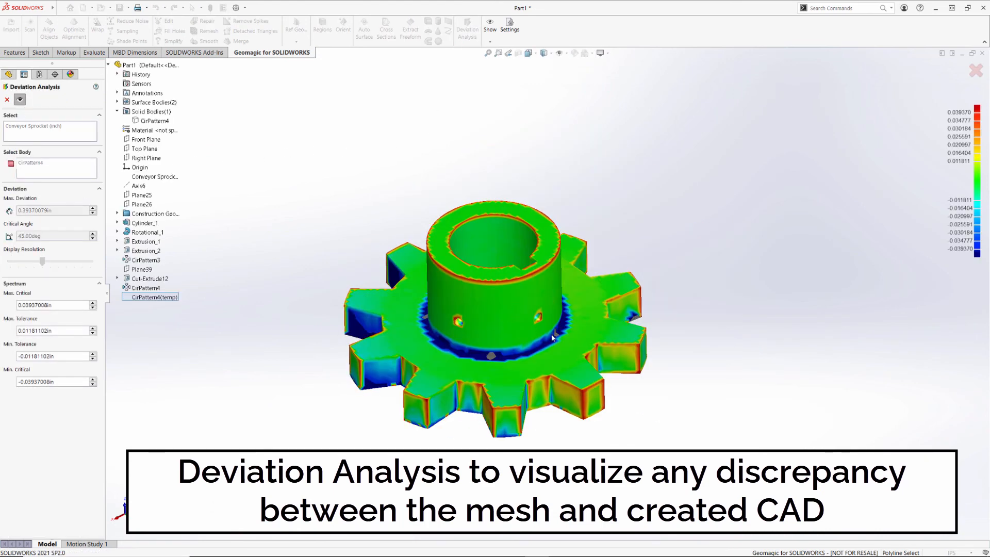
middle_click_drag(659, 172, 654, 139)
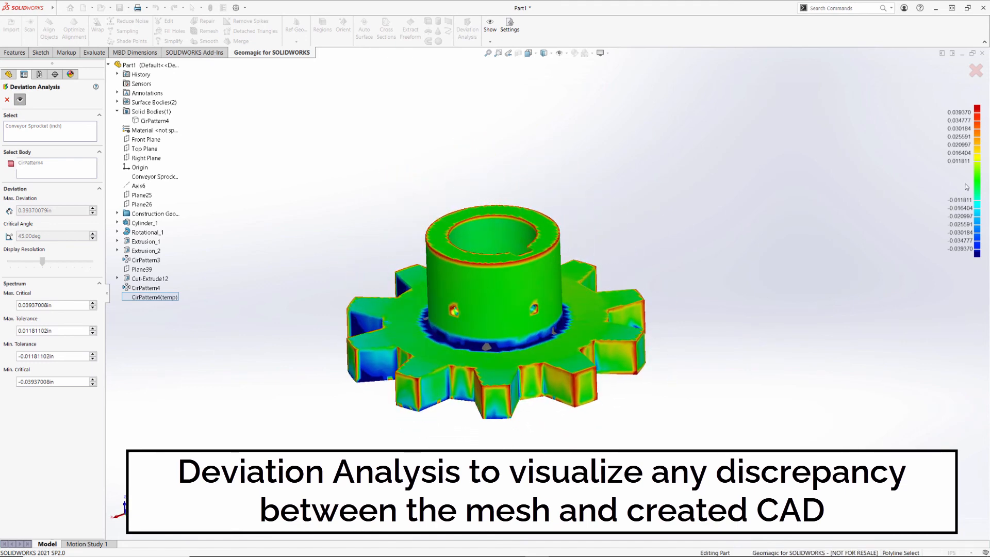